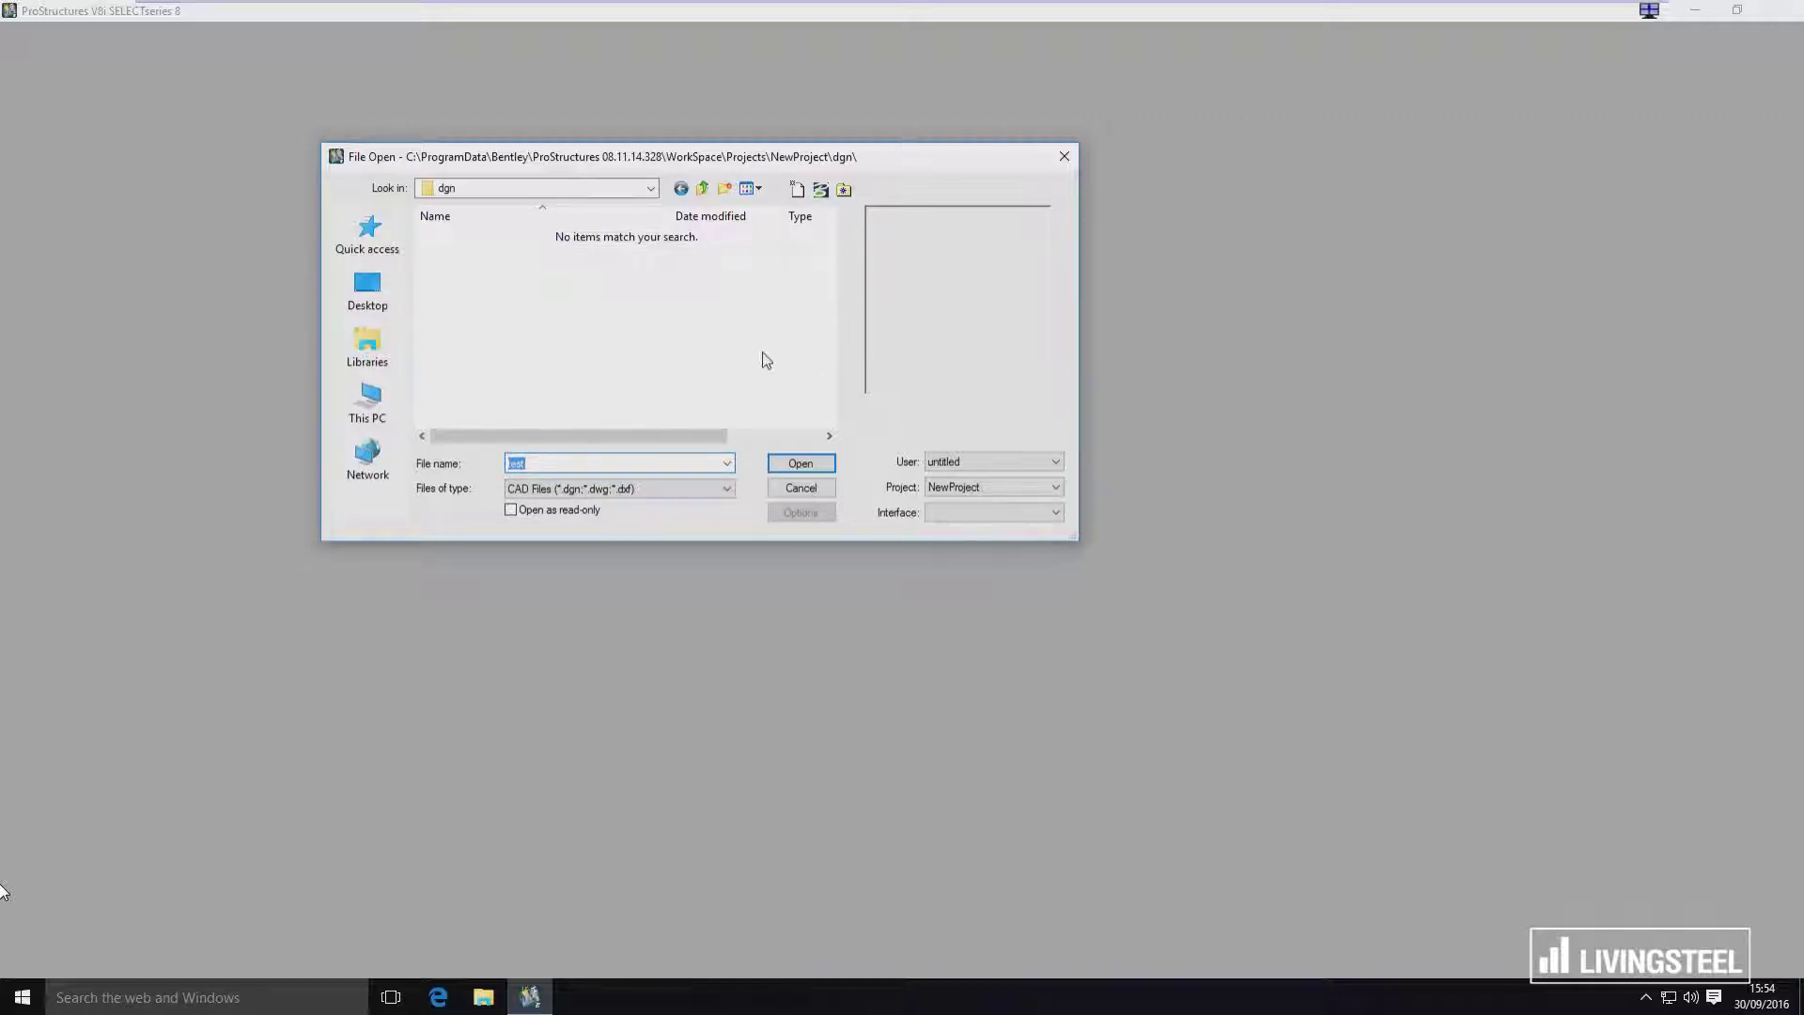
Start a new DGN file named Structural Model in the NewProject dgn folder and check its seed file path.
left_click(798, 197)
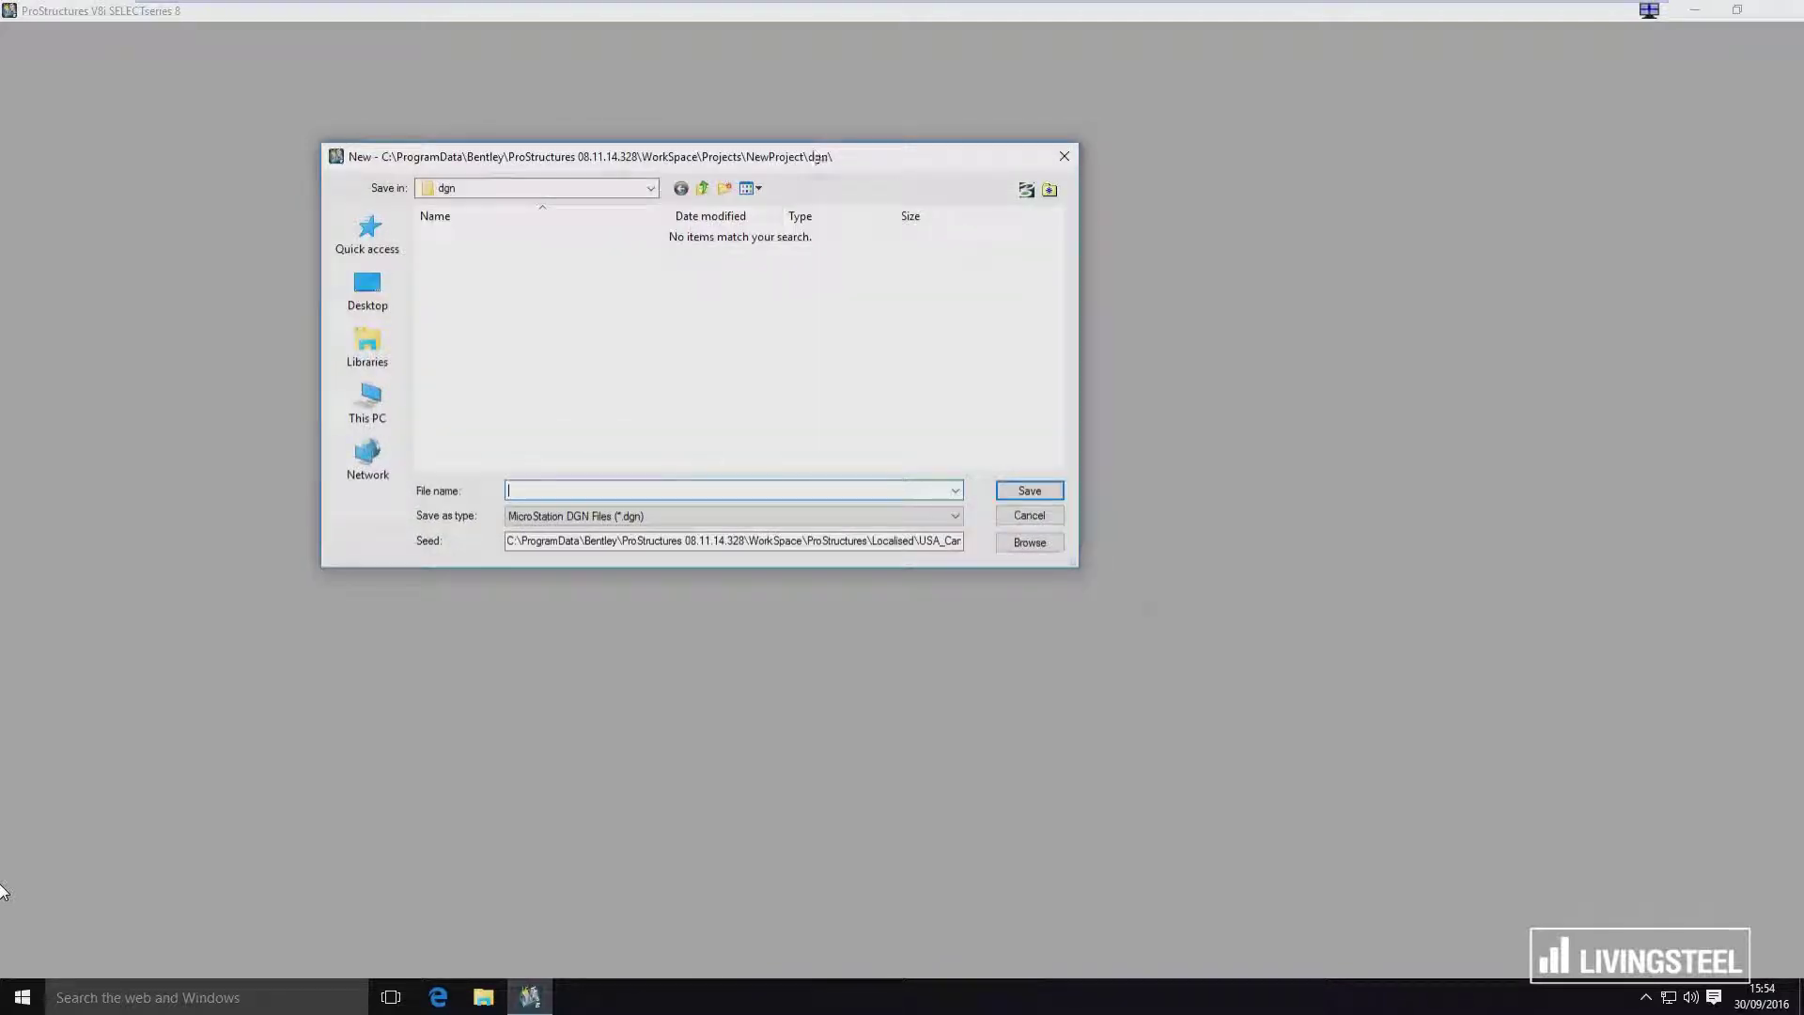
left_click_drag(818, 158, 911, 245)
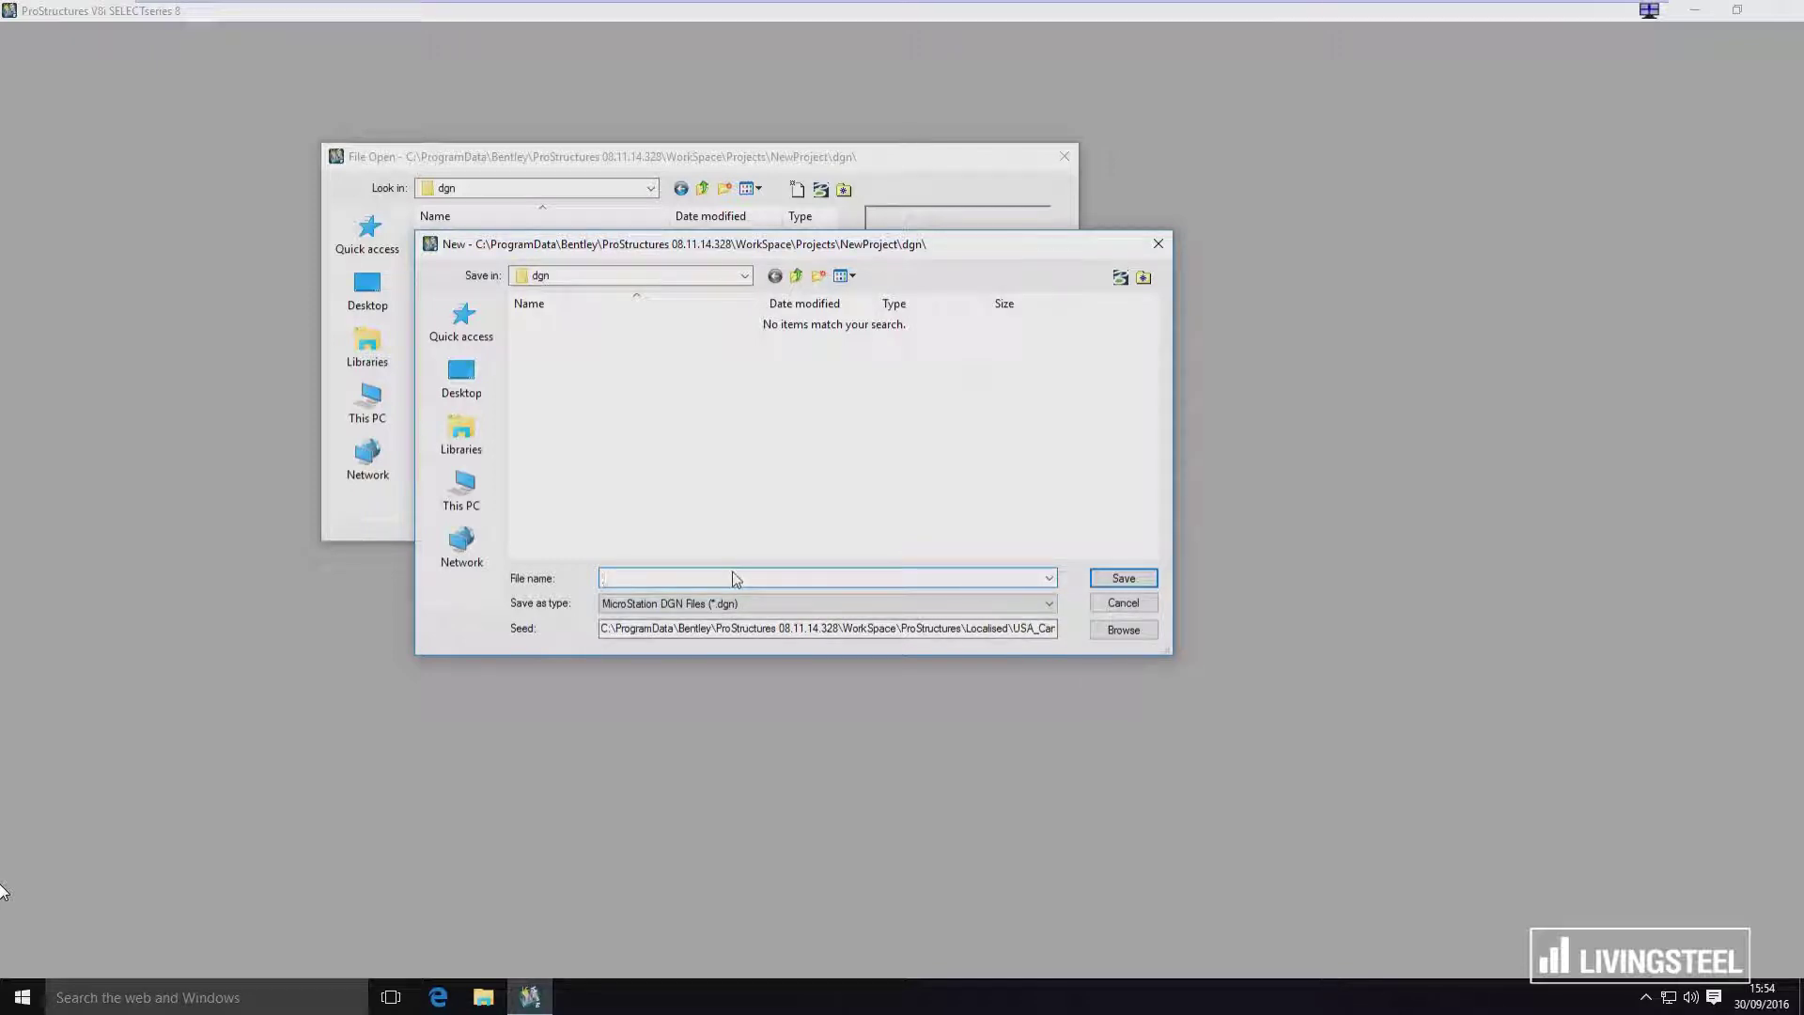
type("Structural Model")
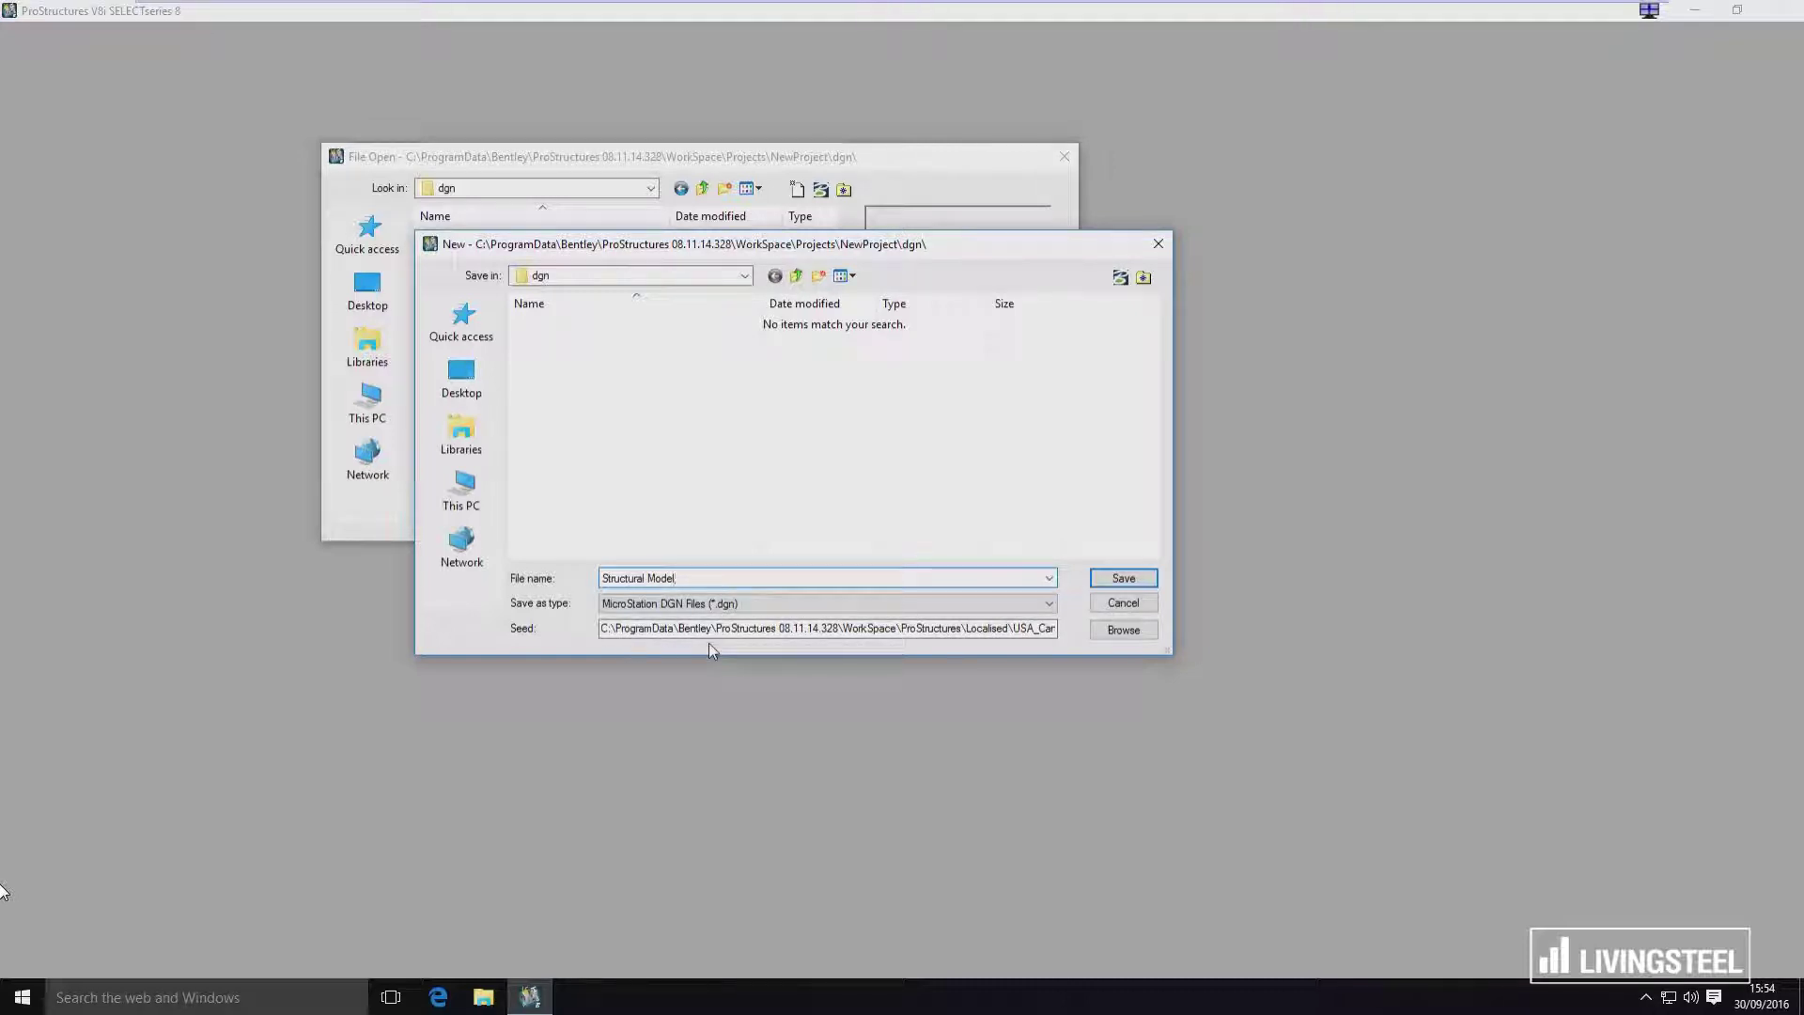
left_click_drag(959, 628, 1058, 637)
left_click(853, 629)
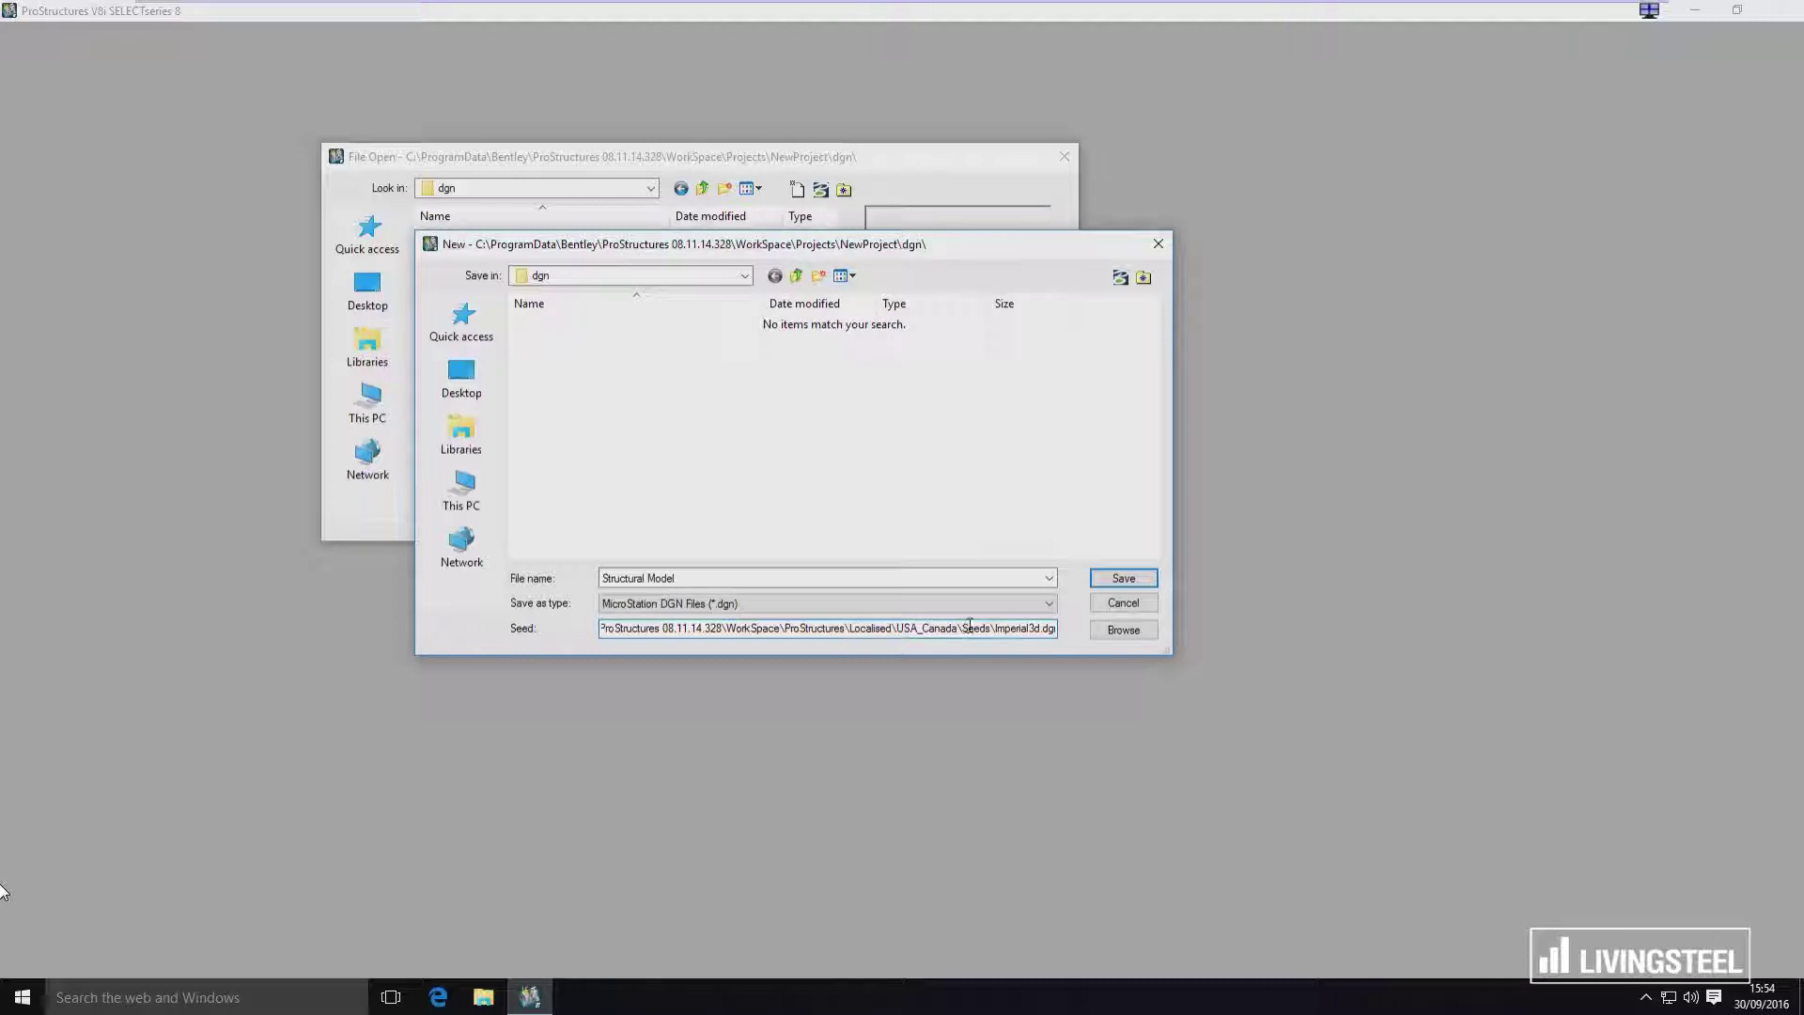
left_click(1053, 628)
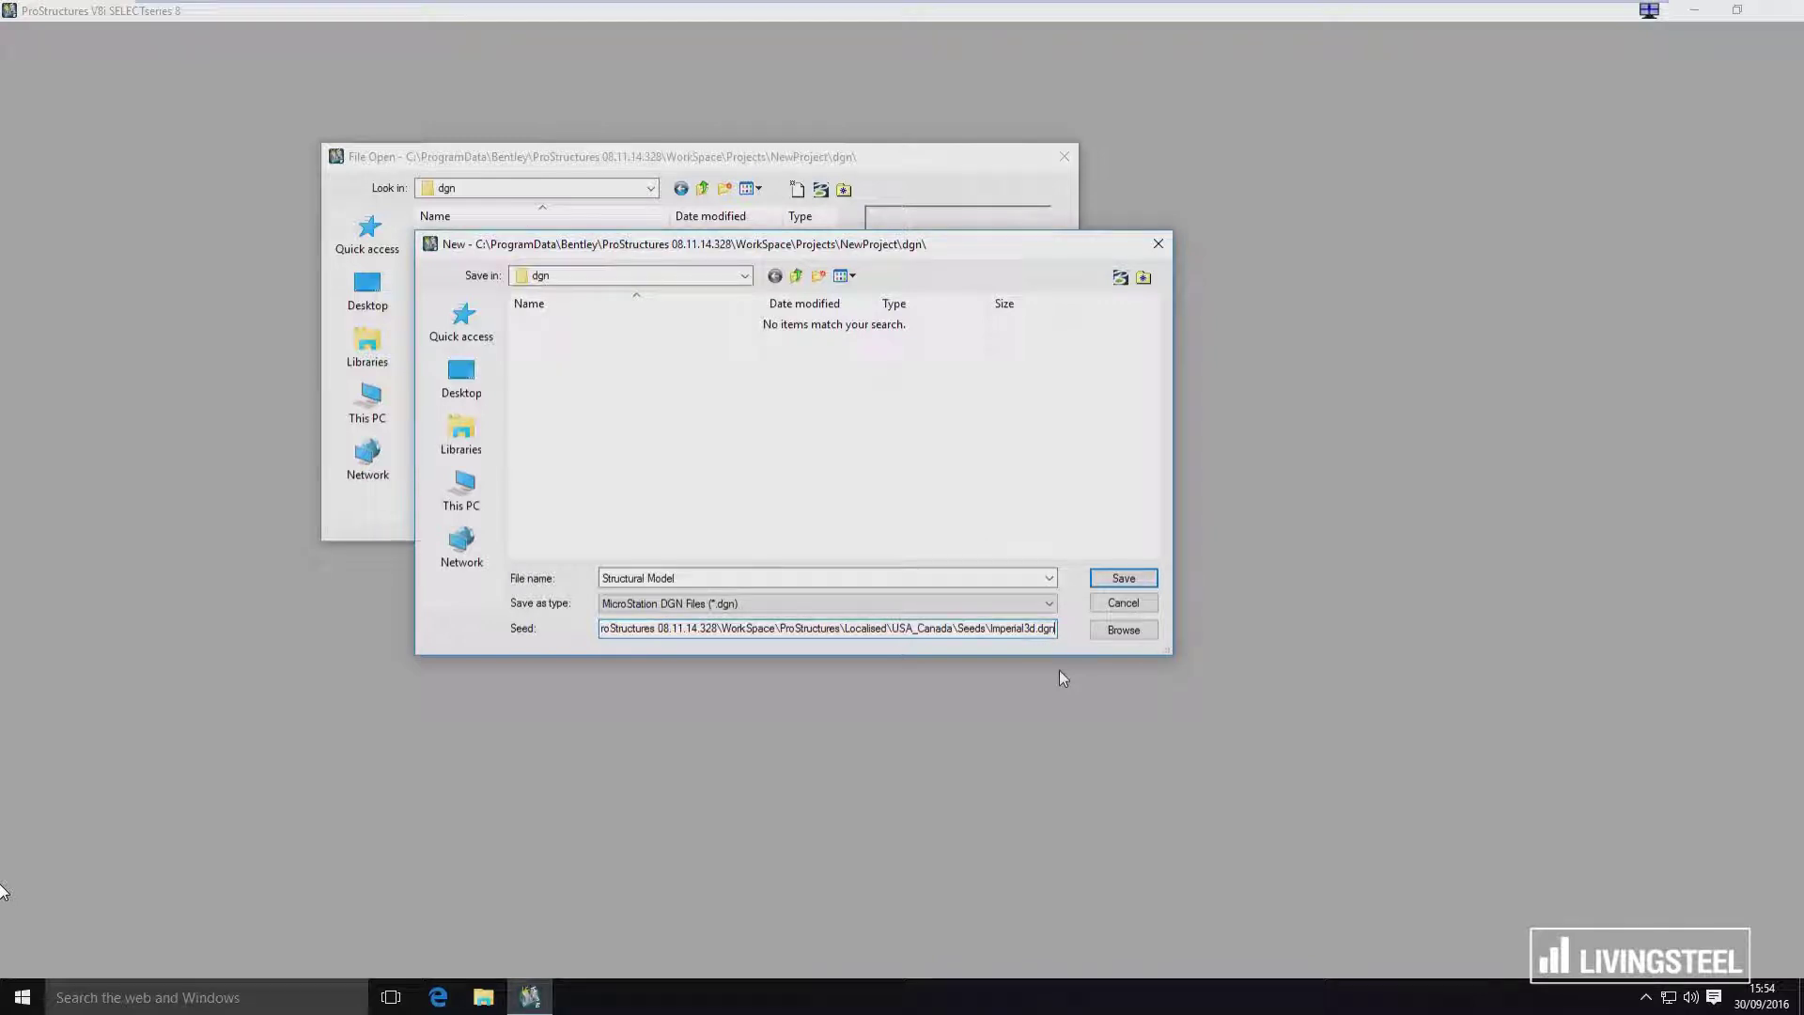
Select Metric3d from the GreatBritain localisation's Seeds folder as the new file's seed.
left_click(1102, 639)
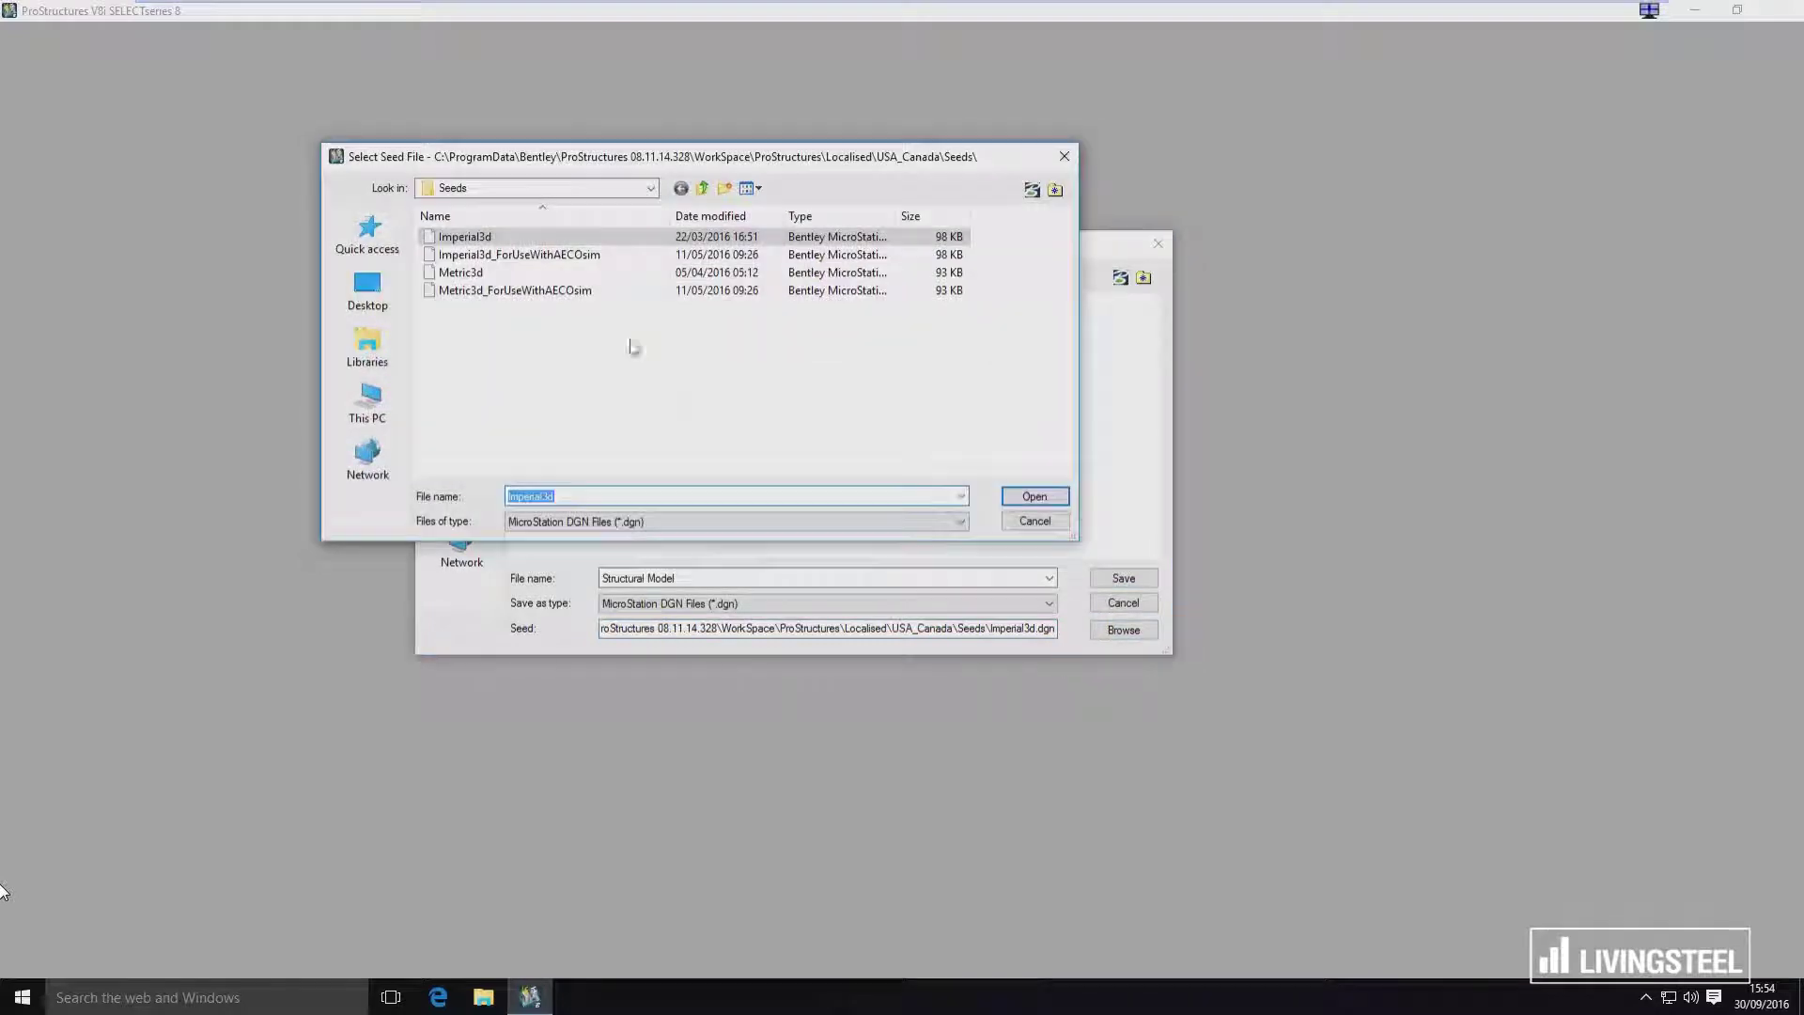
left_click(703, 190)
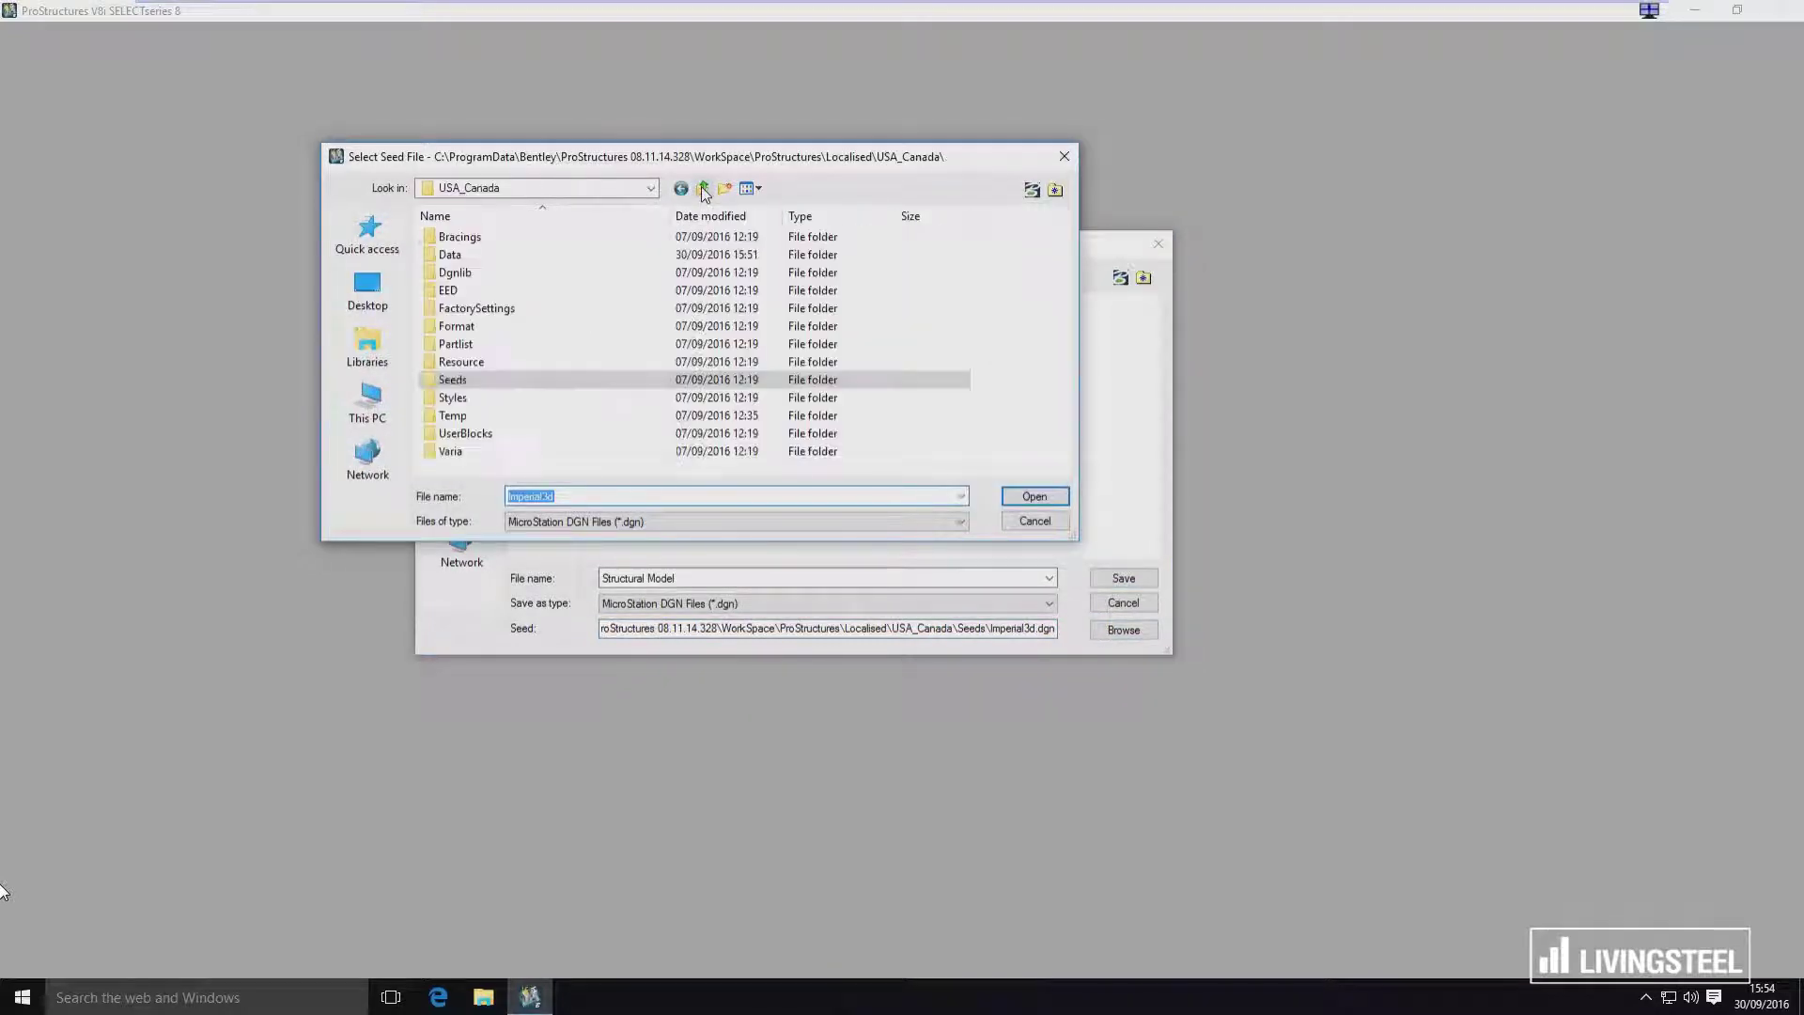
left_click(704, 191)
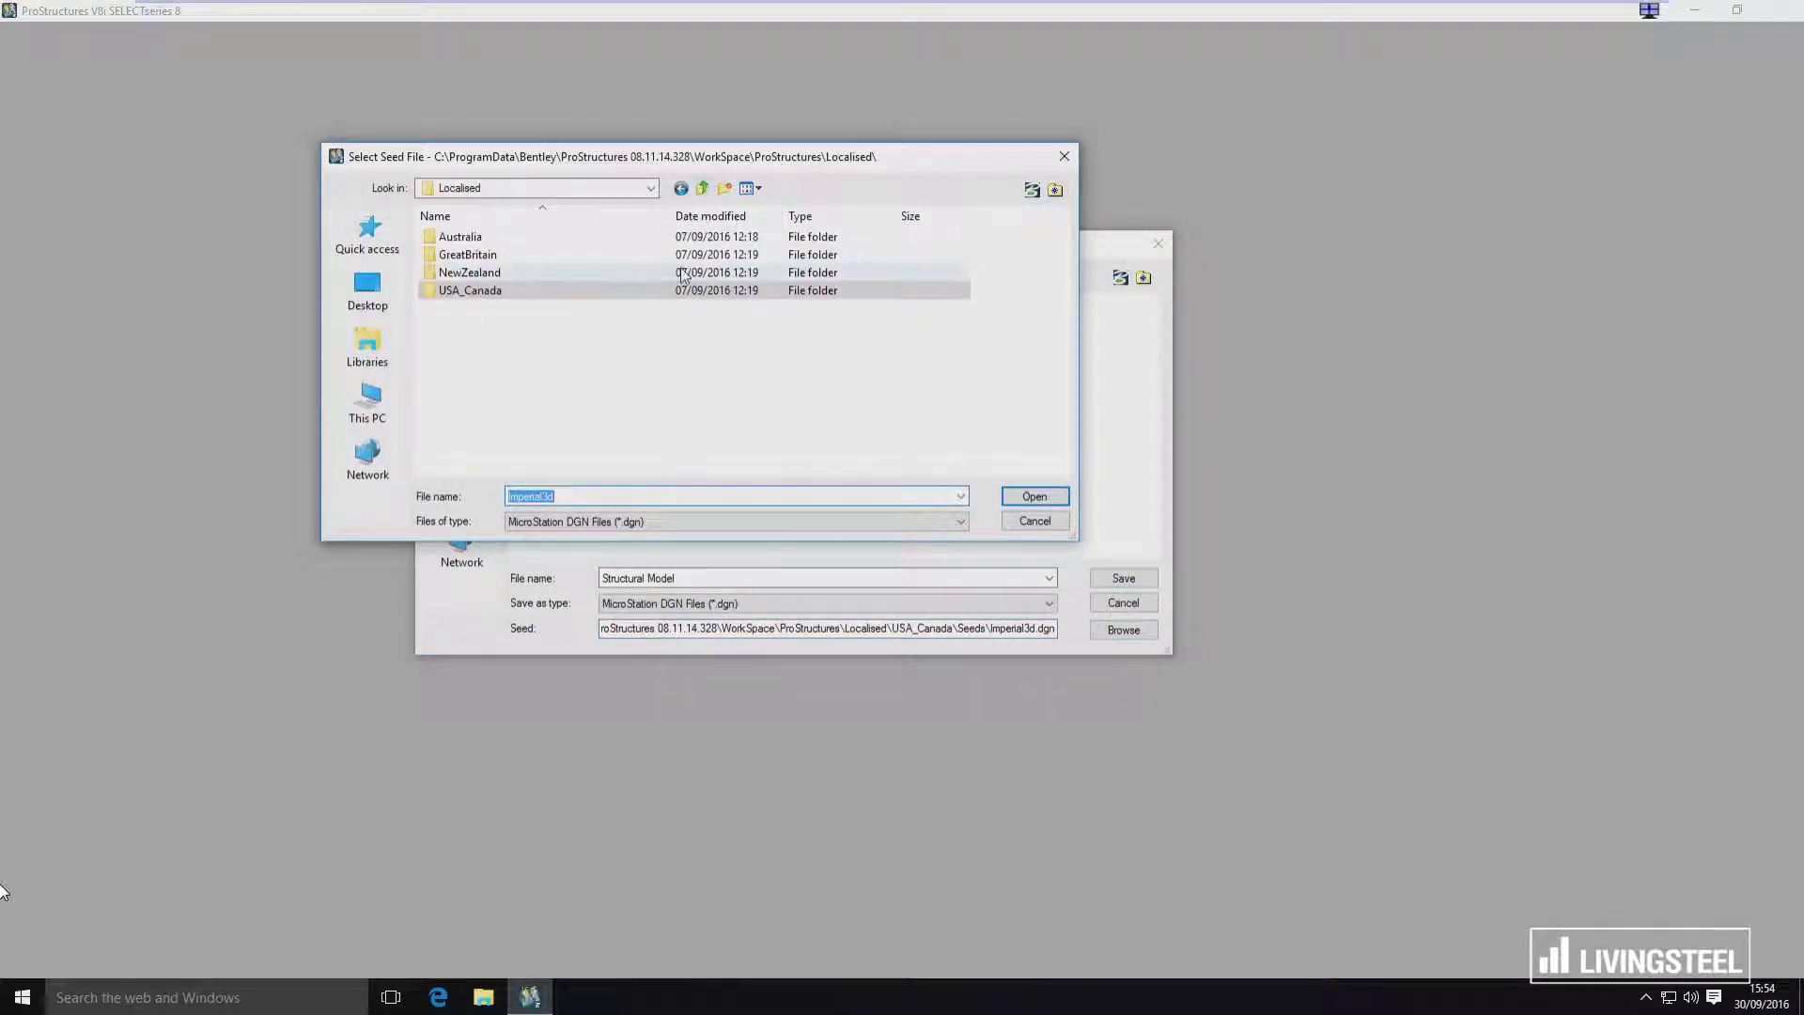
double_click(470, 256)
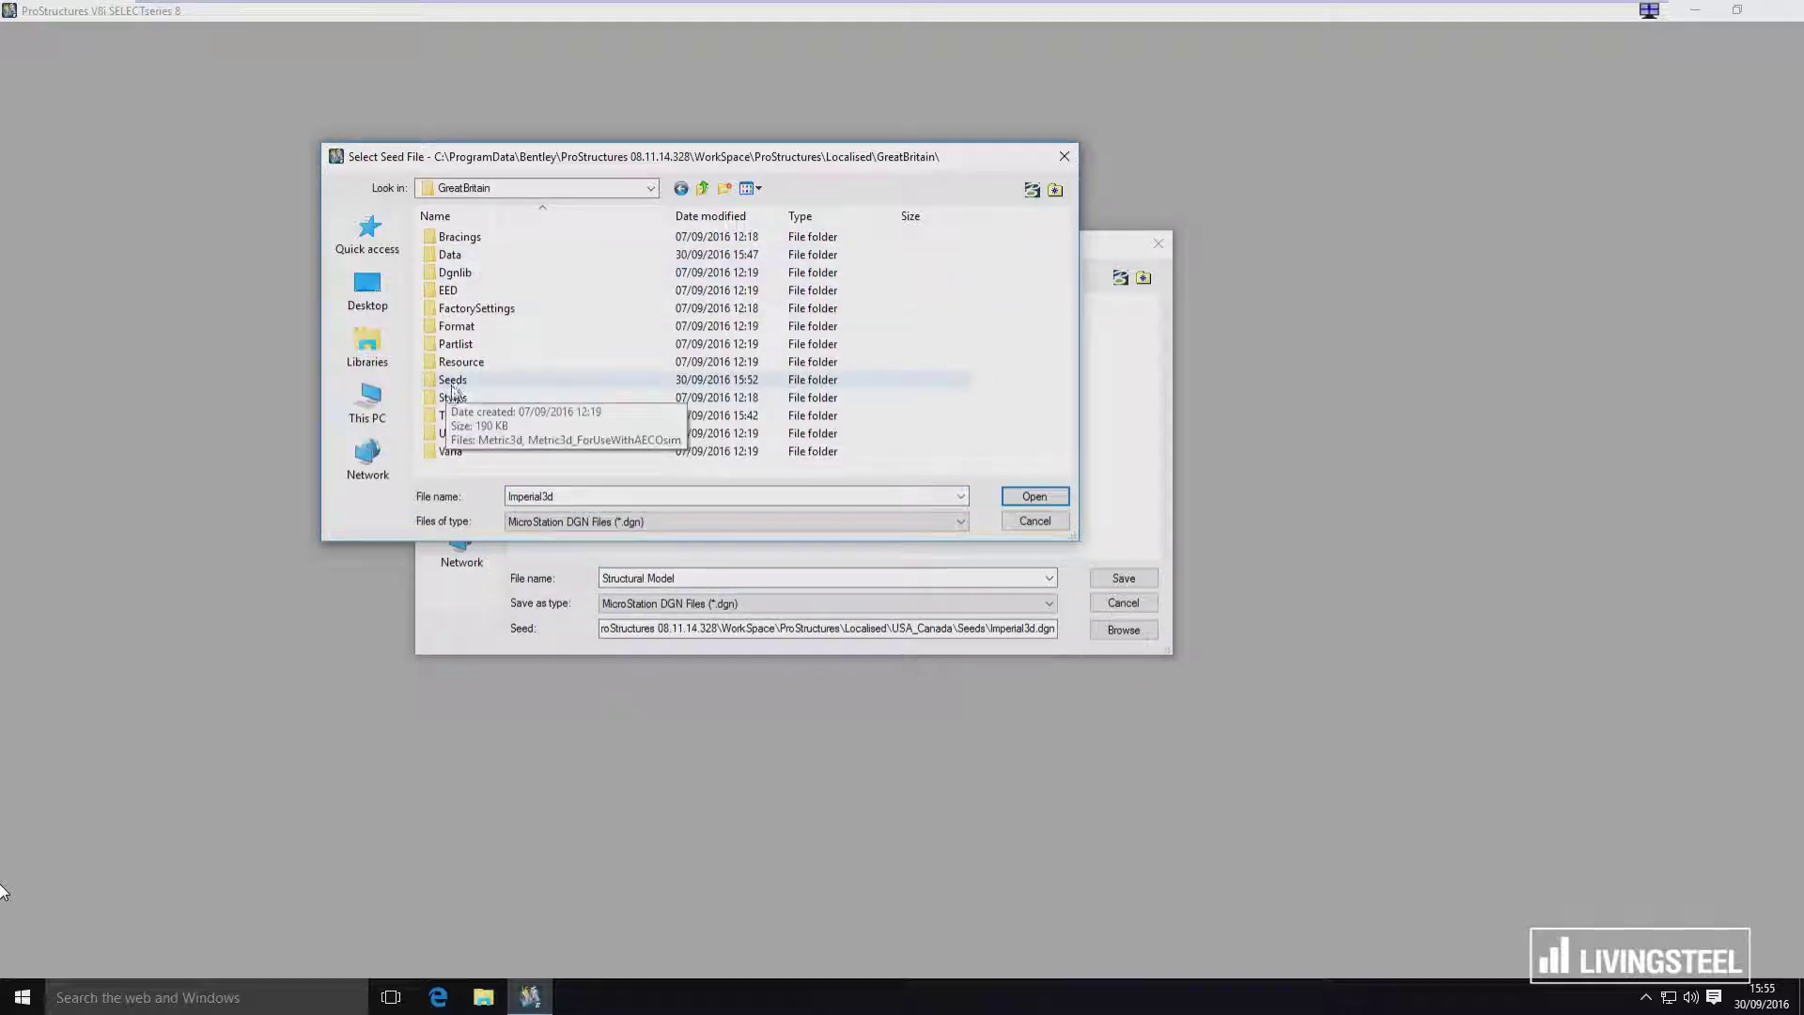
double_click(460, 380)
left_click(503, 229)
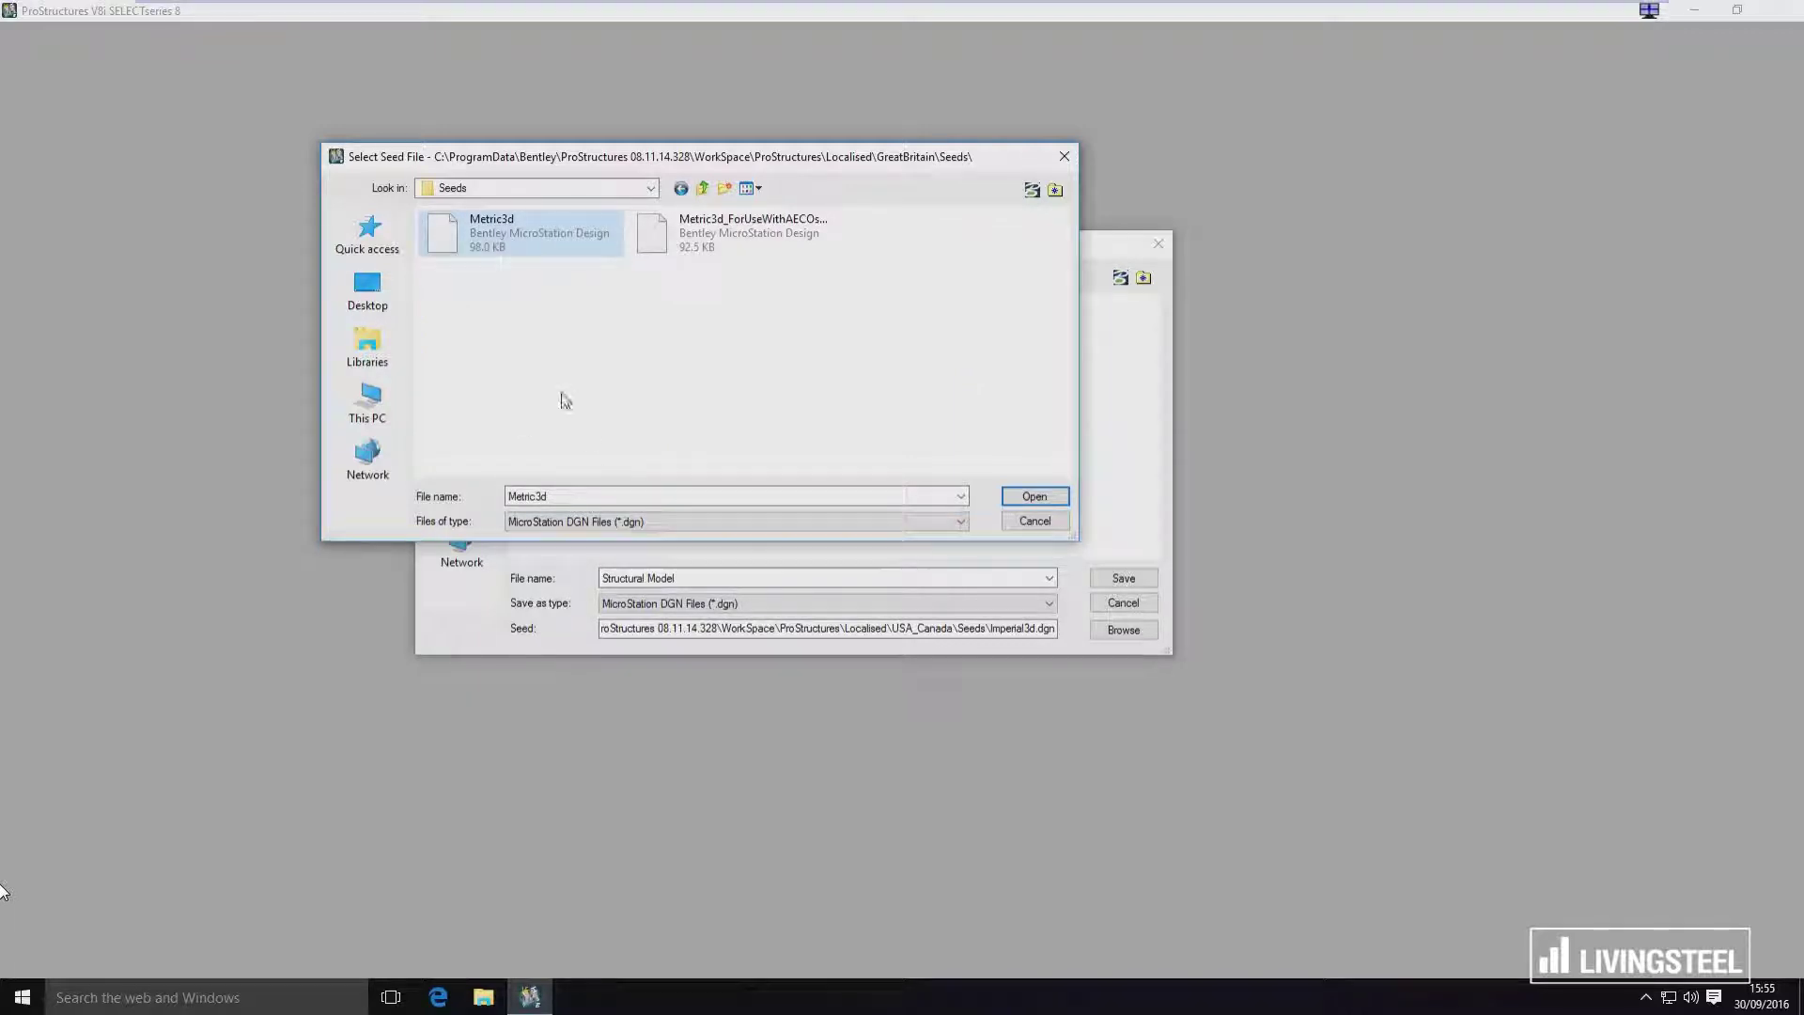
left_click(1034, 497)
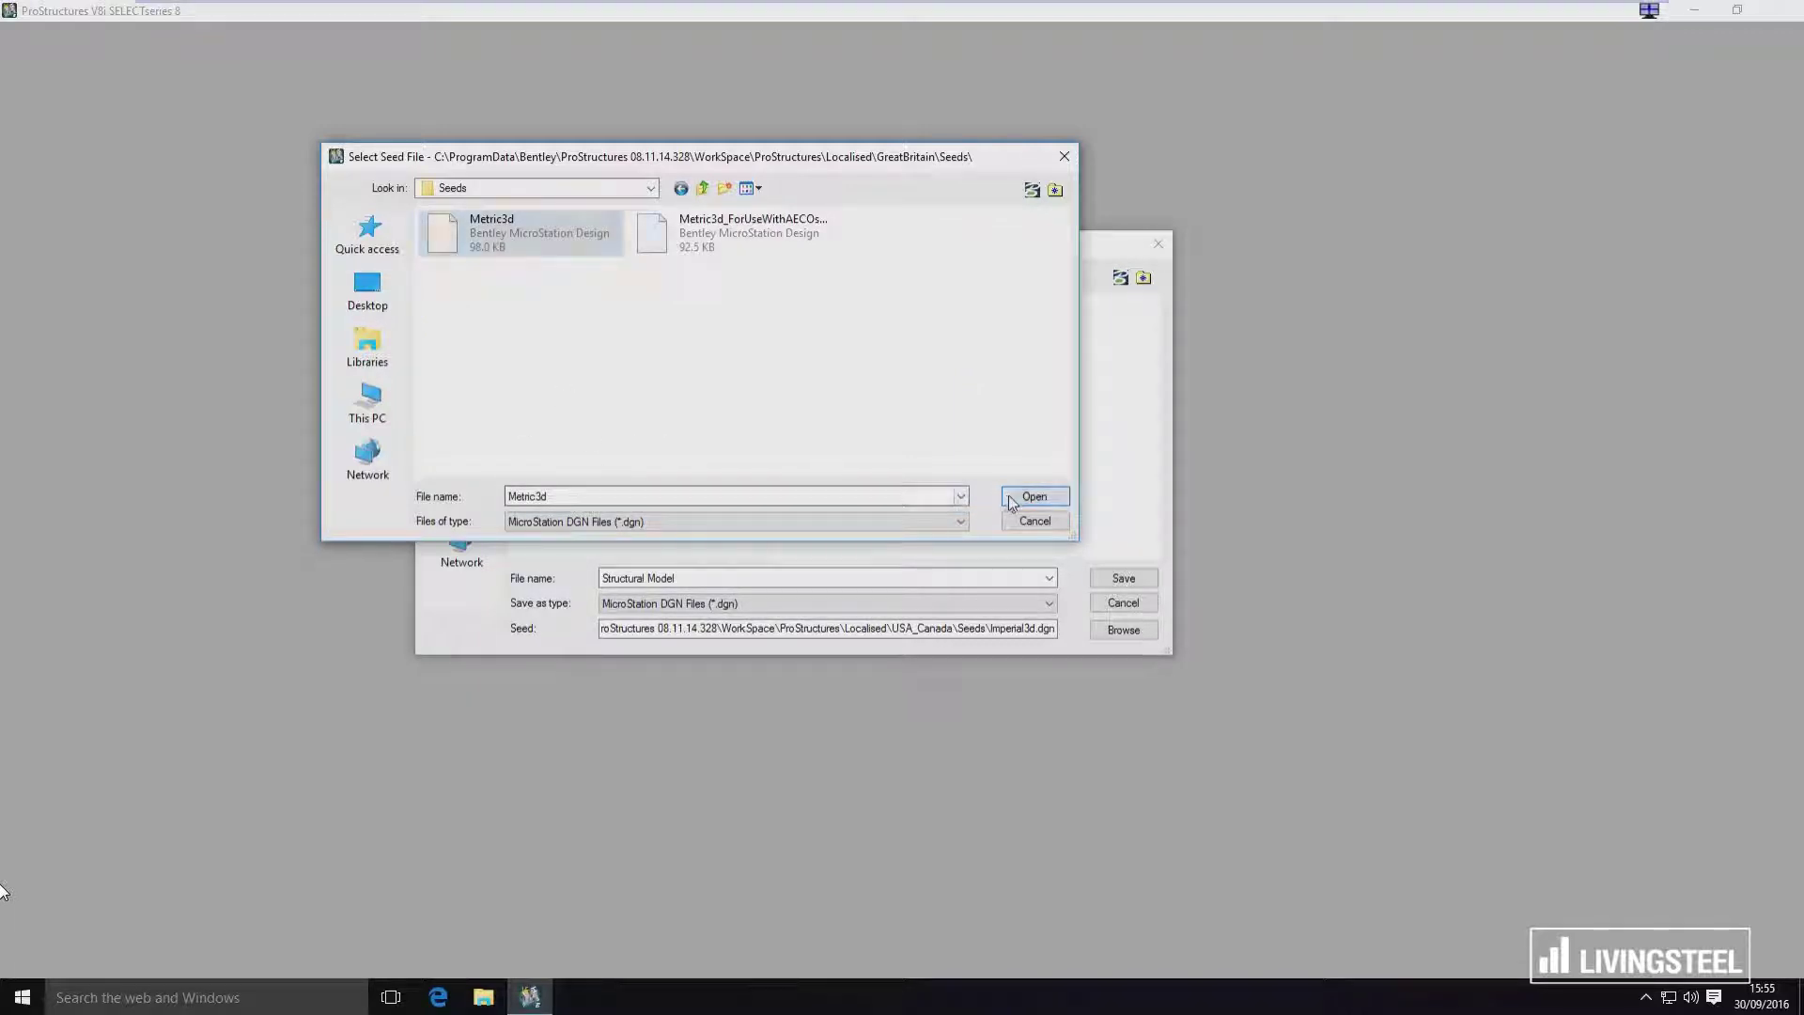
left_click_drag(872, 631, 1100, 649)
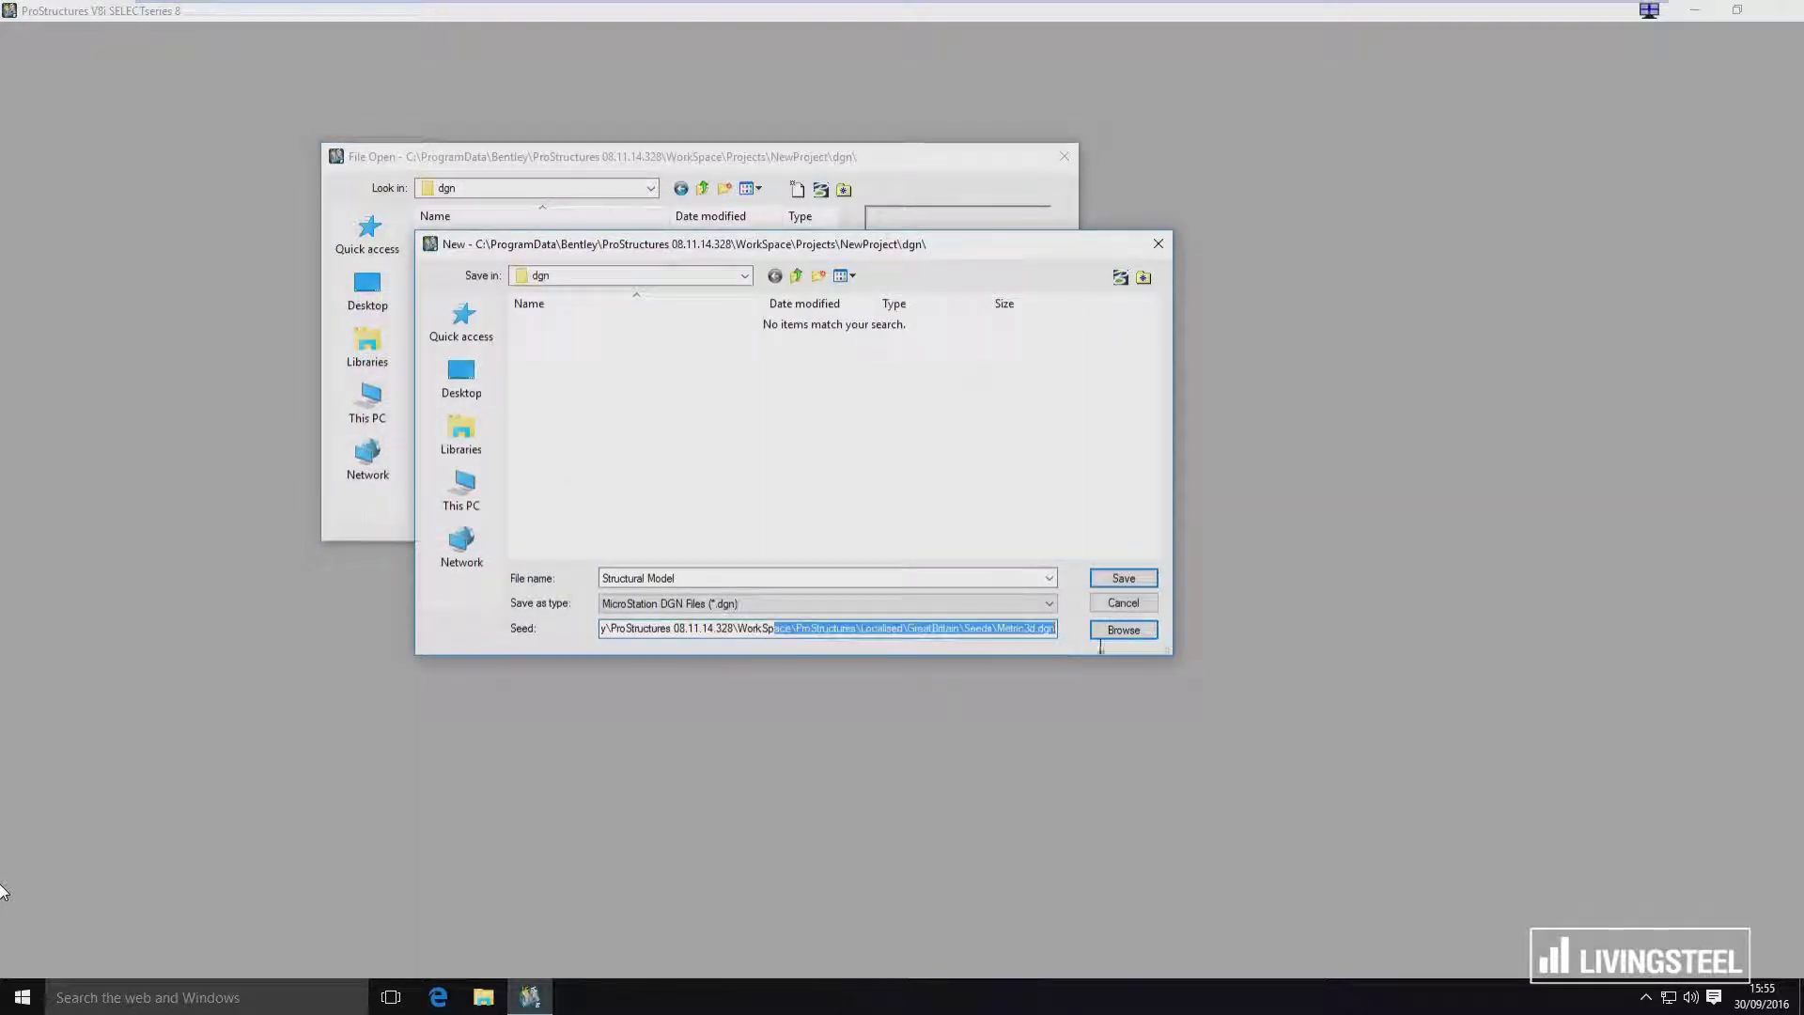
Save the new Structural Model file and open it.
left_click(678, 579)
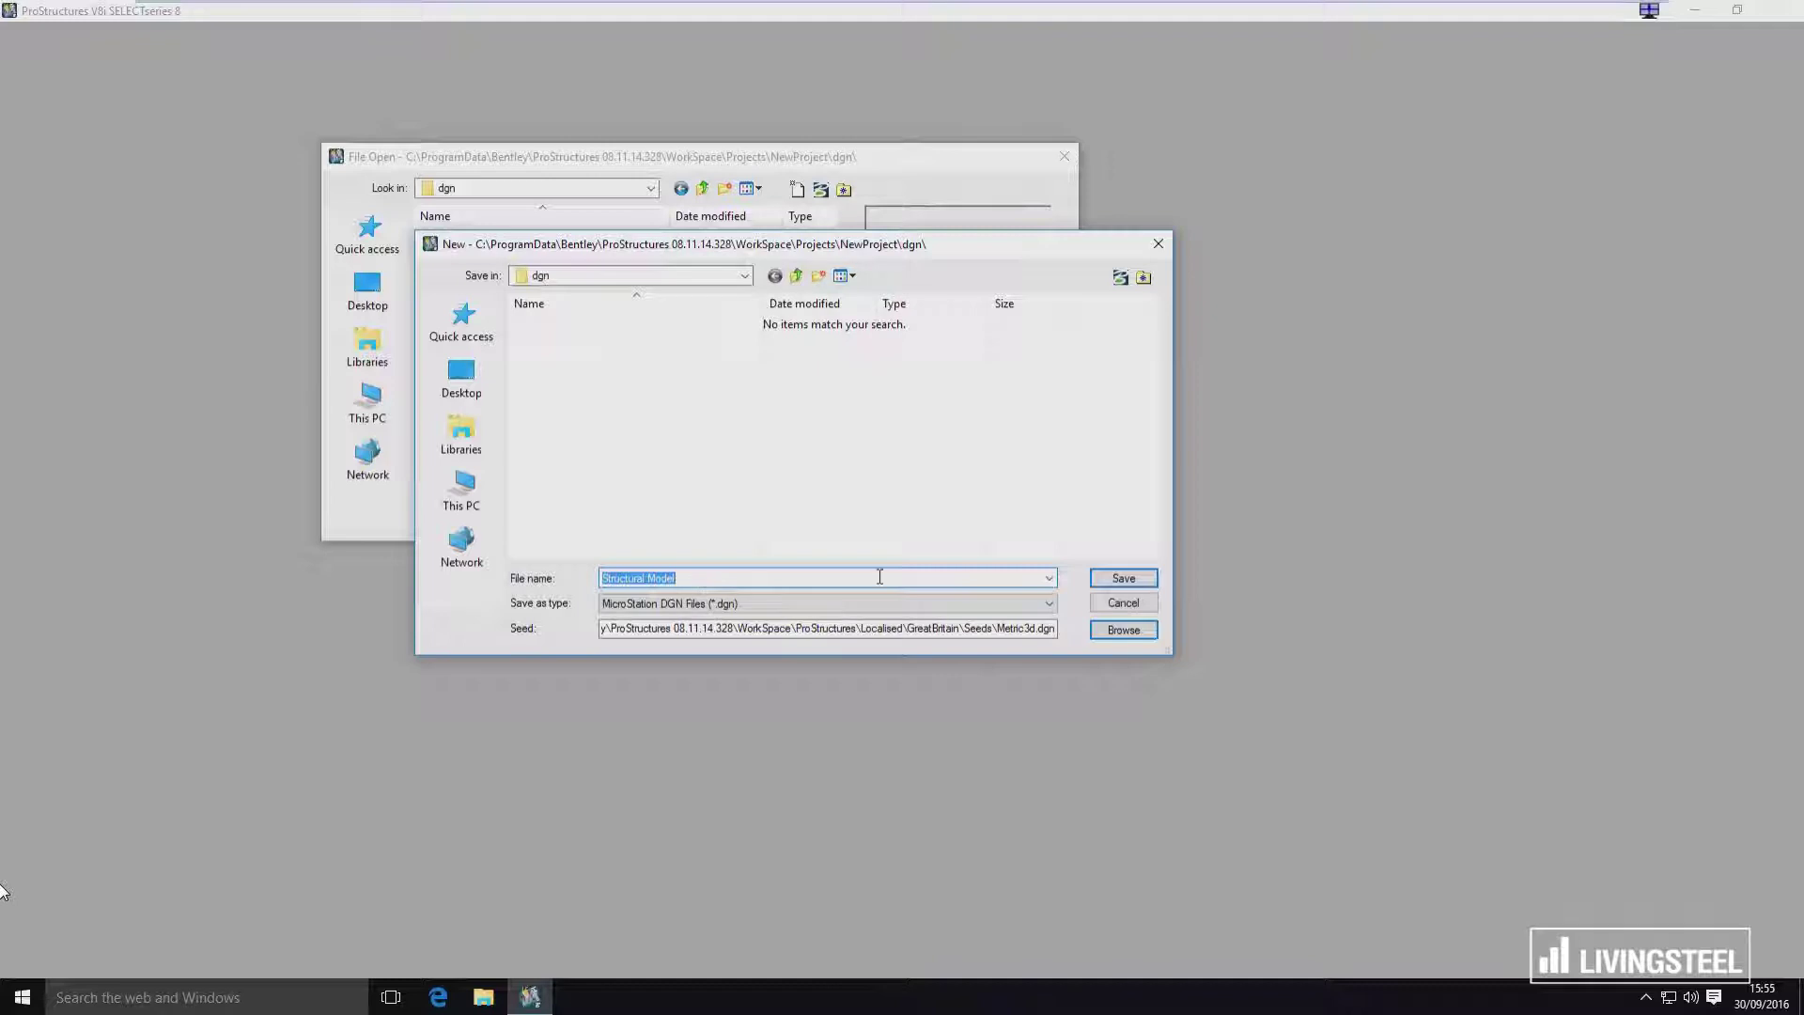
left_click(1116, 582)
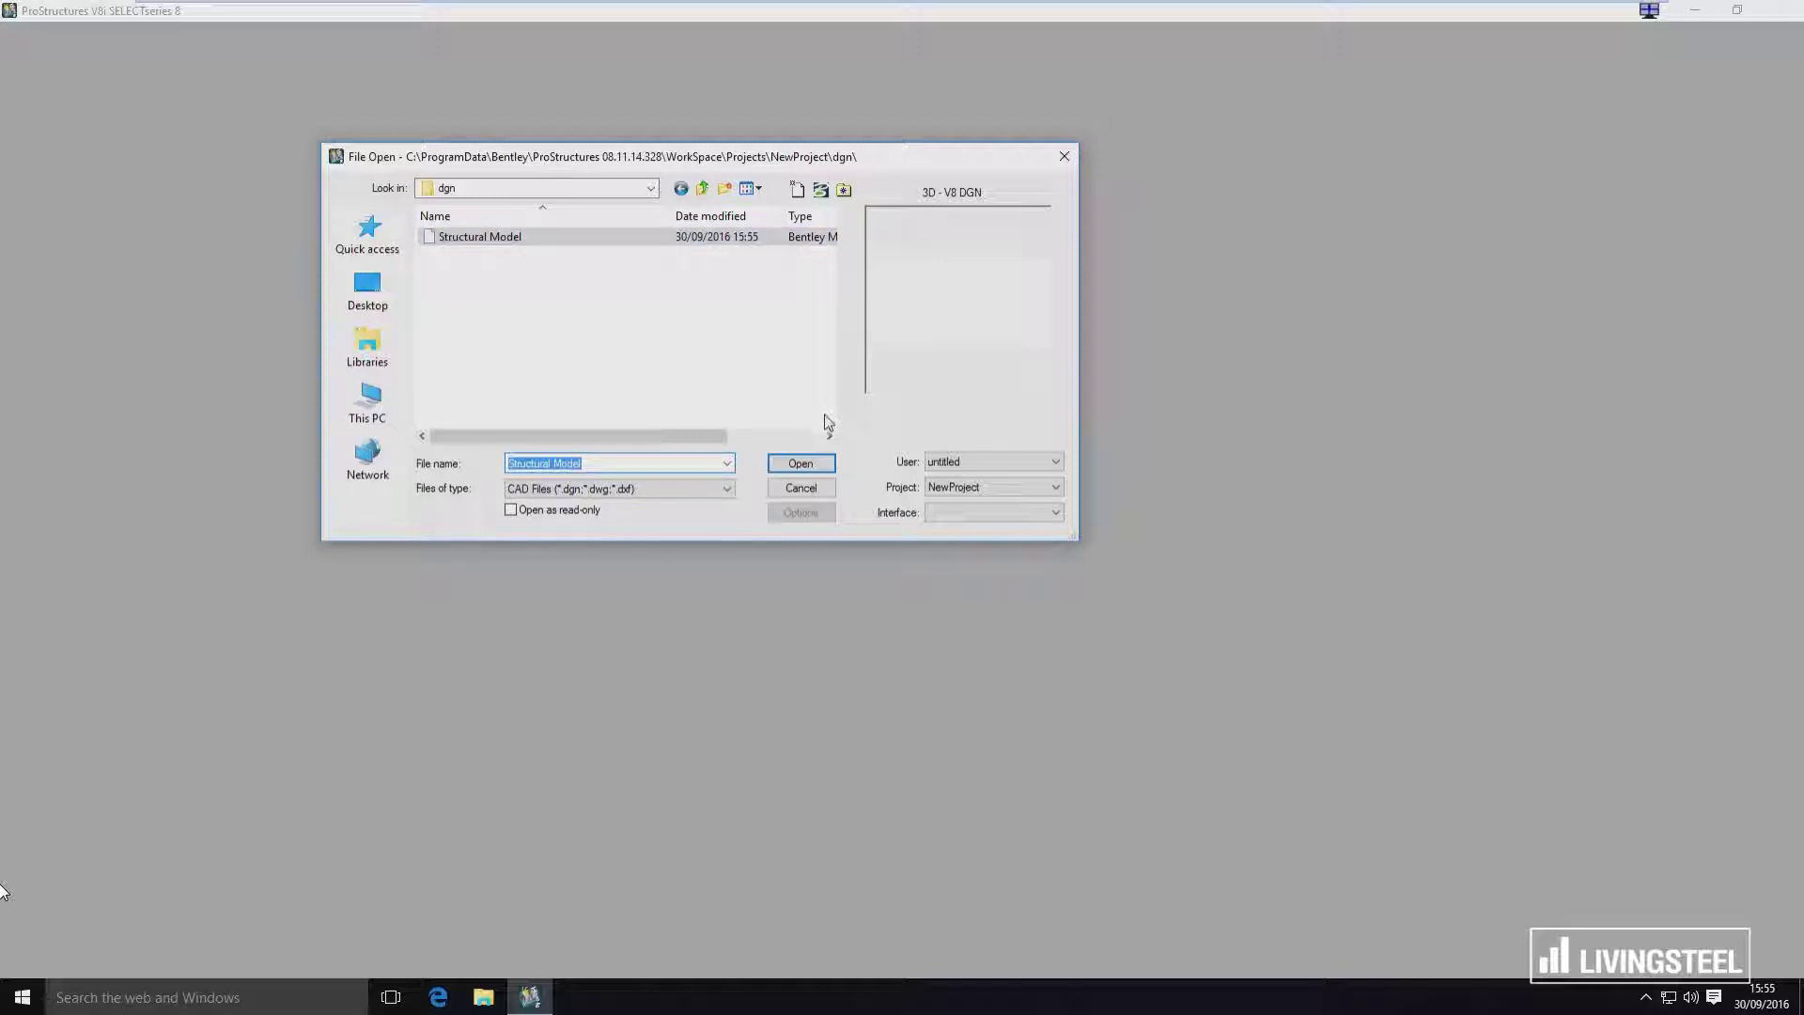
left_click(800, 463)
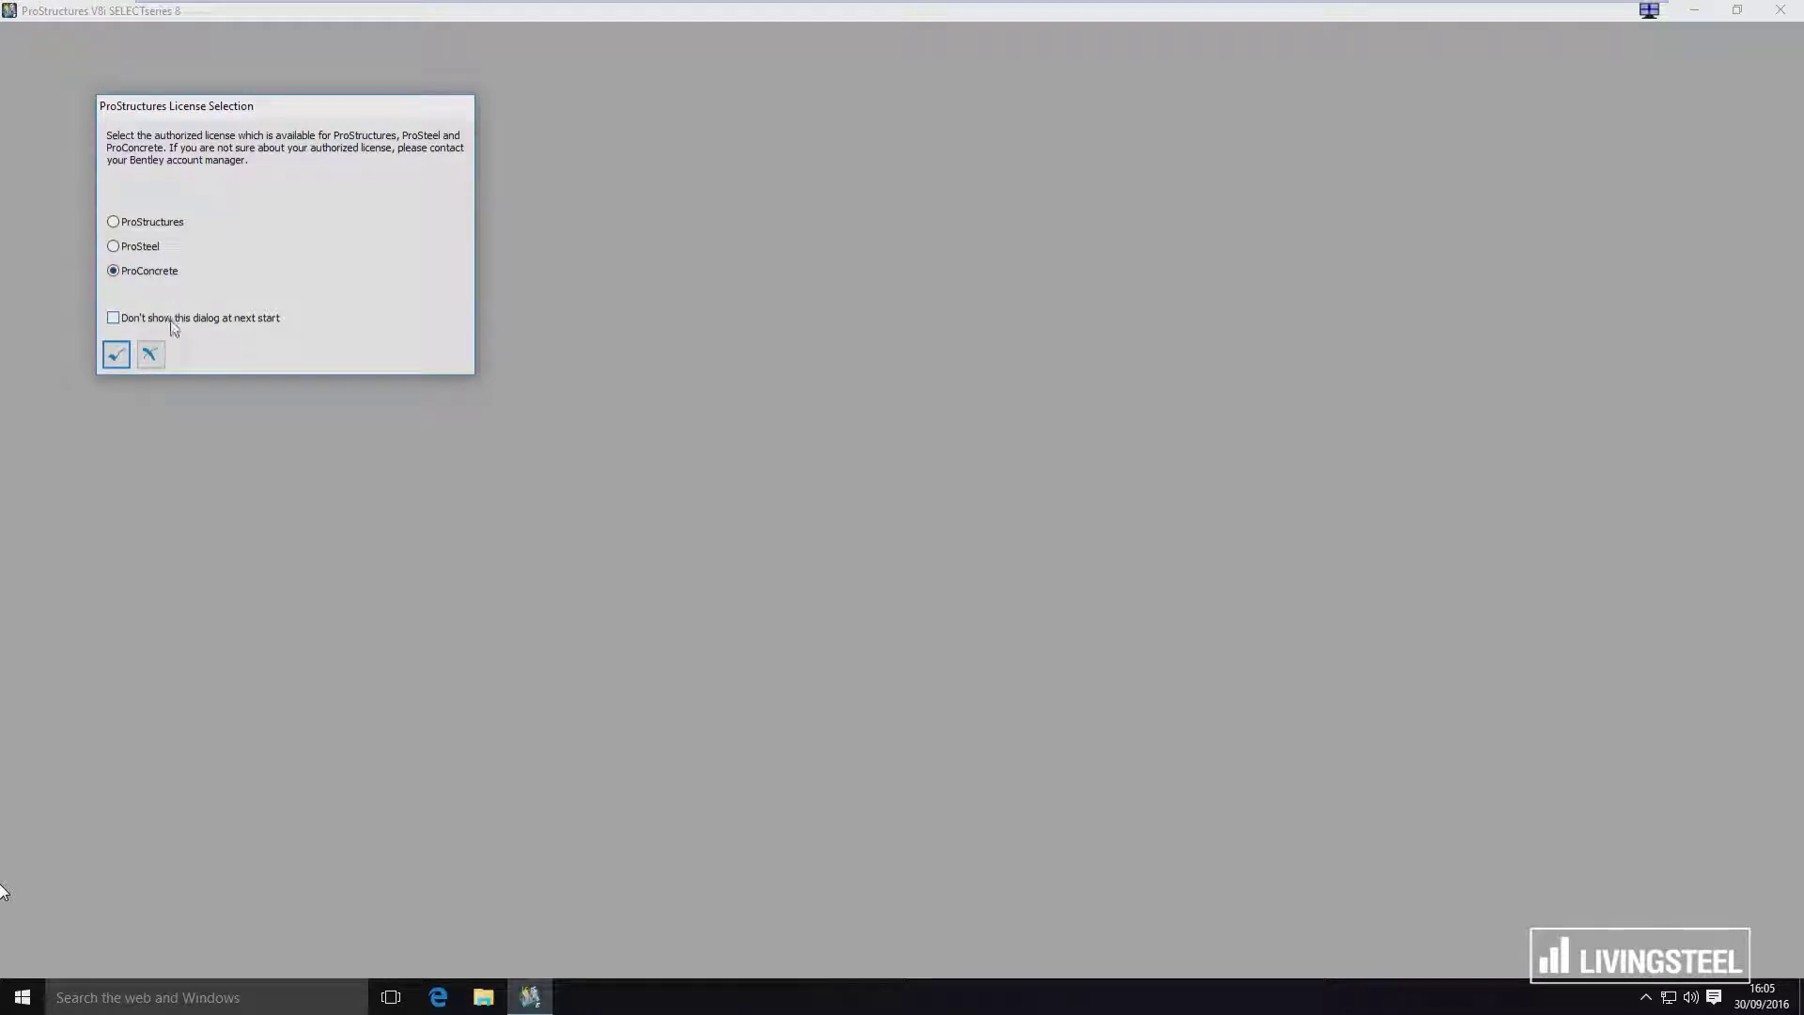
Accept the ProConcrete license with the selection dialog suppressed at the next start, and close the RSS Reader.
left_click(114, 318)
left_click(115, 355)
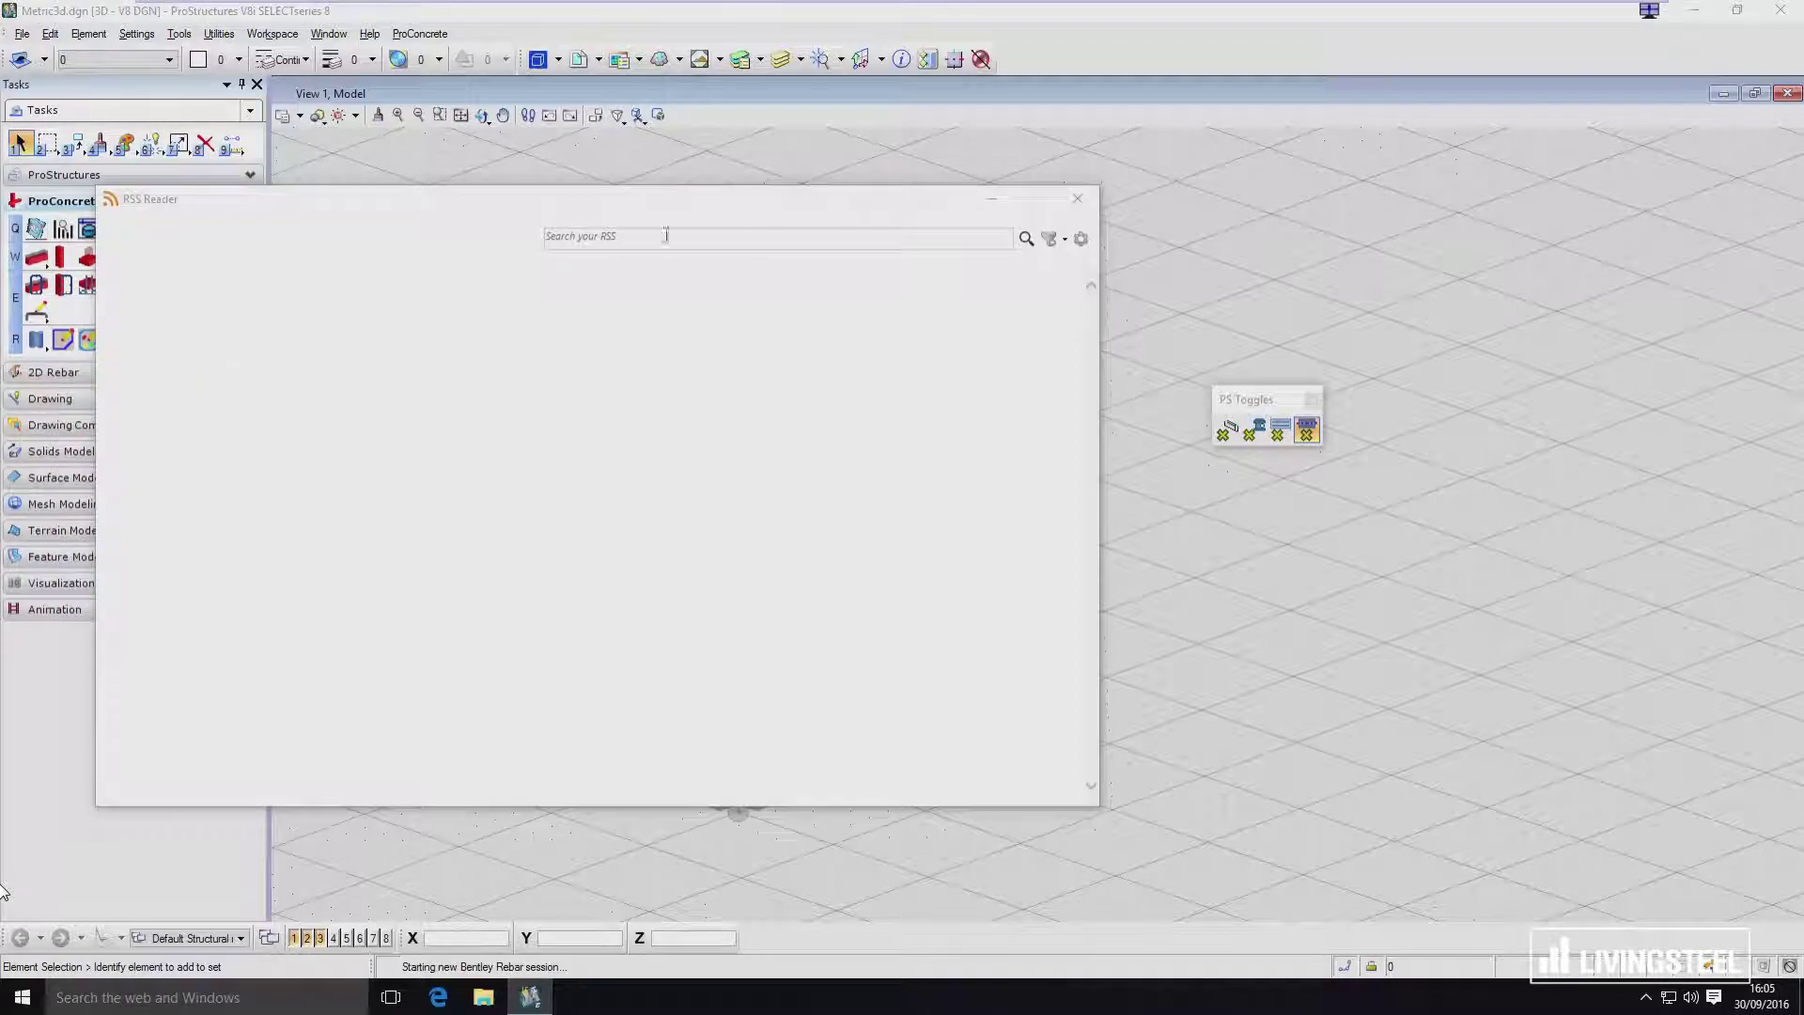
left_click(1074, 201)
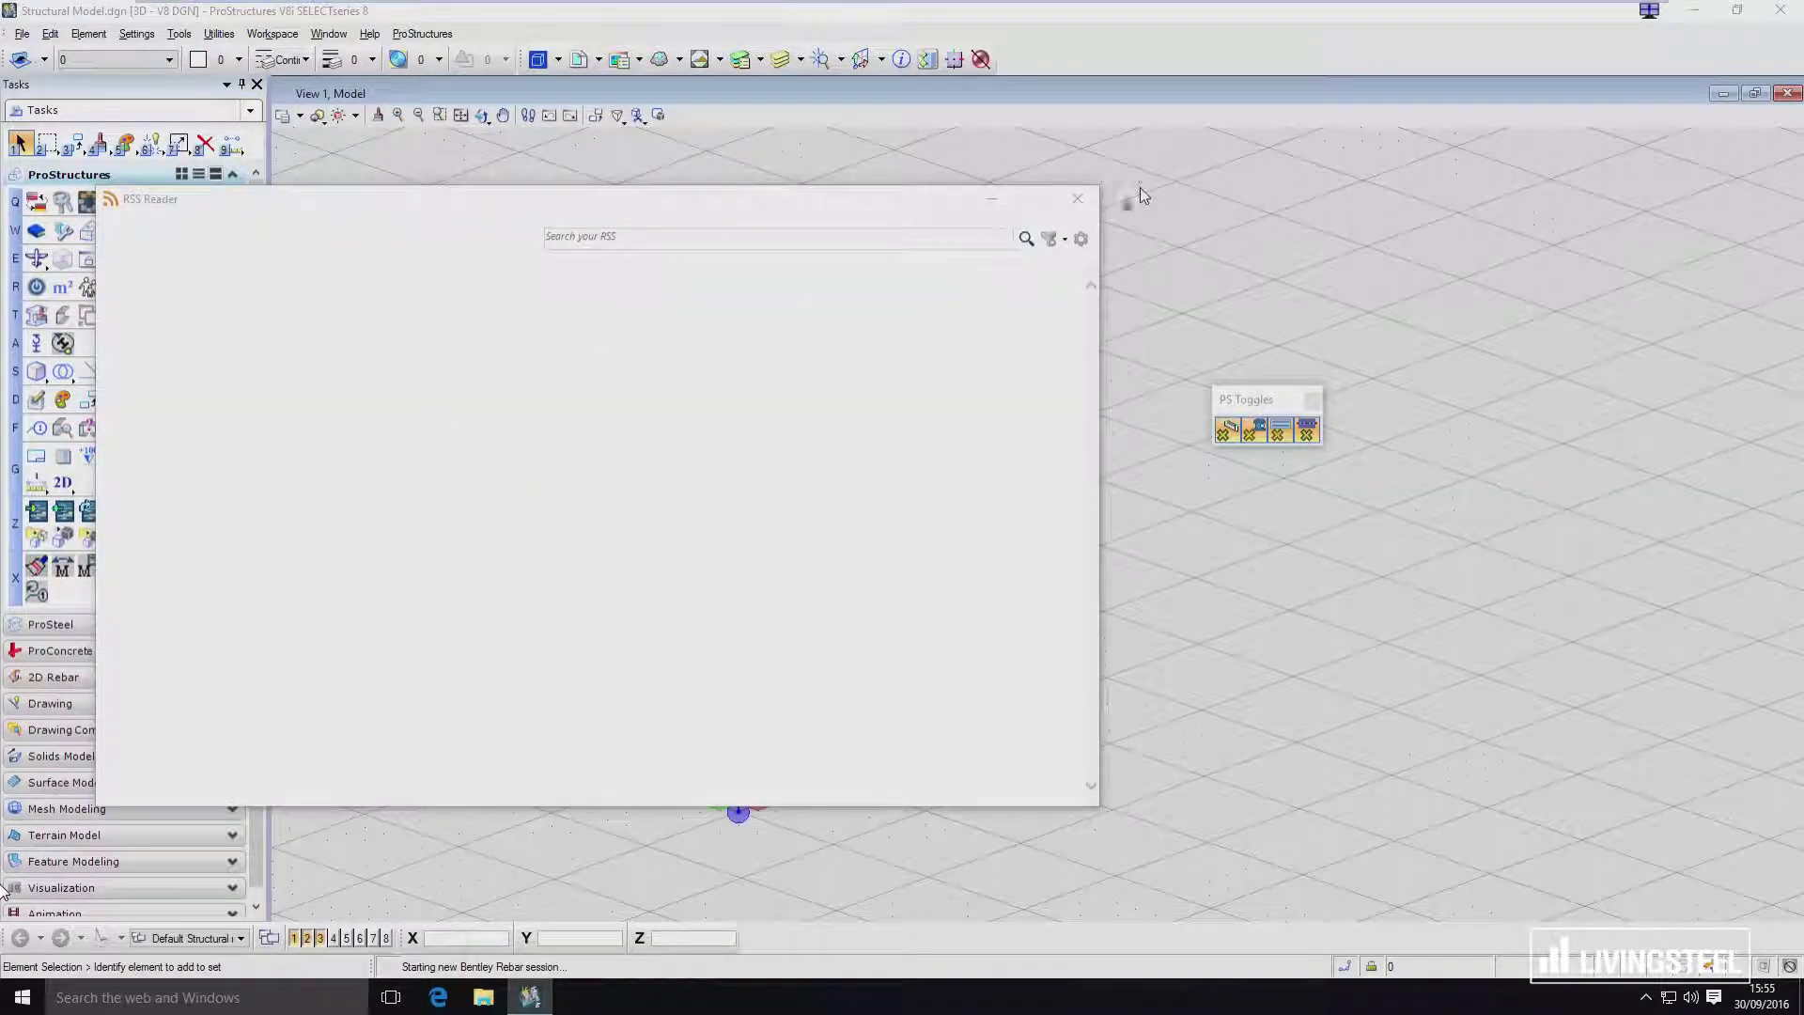
left_click(1077, 198)
Change the ProStructures localization to GreatBritain and acknowledge the restart notice.
left_click(70, 173)
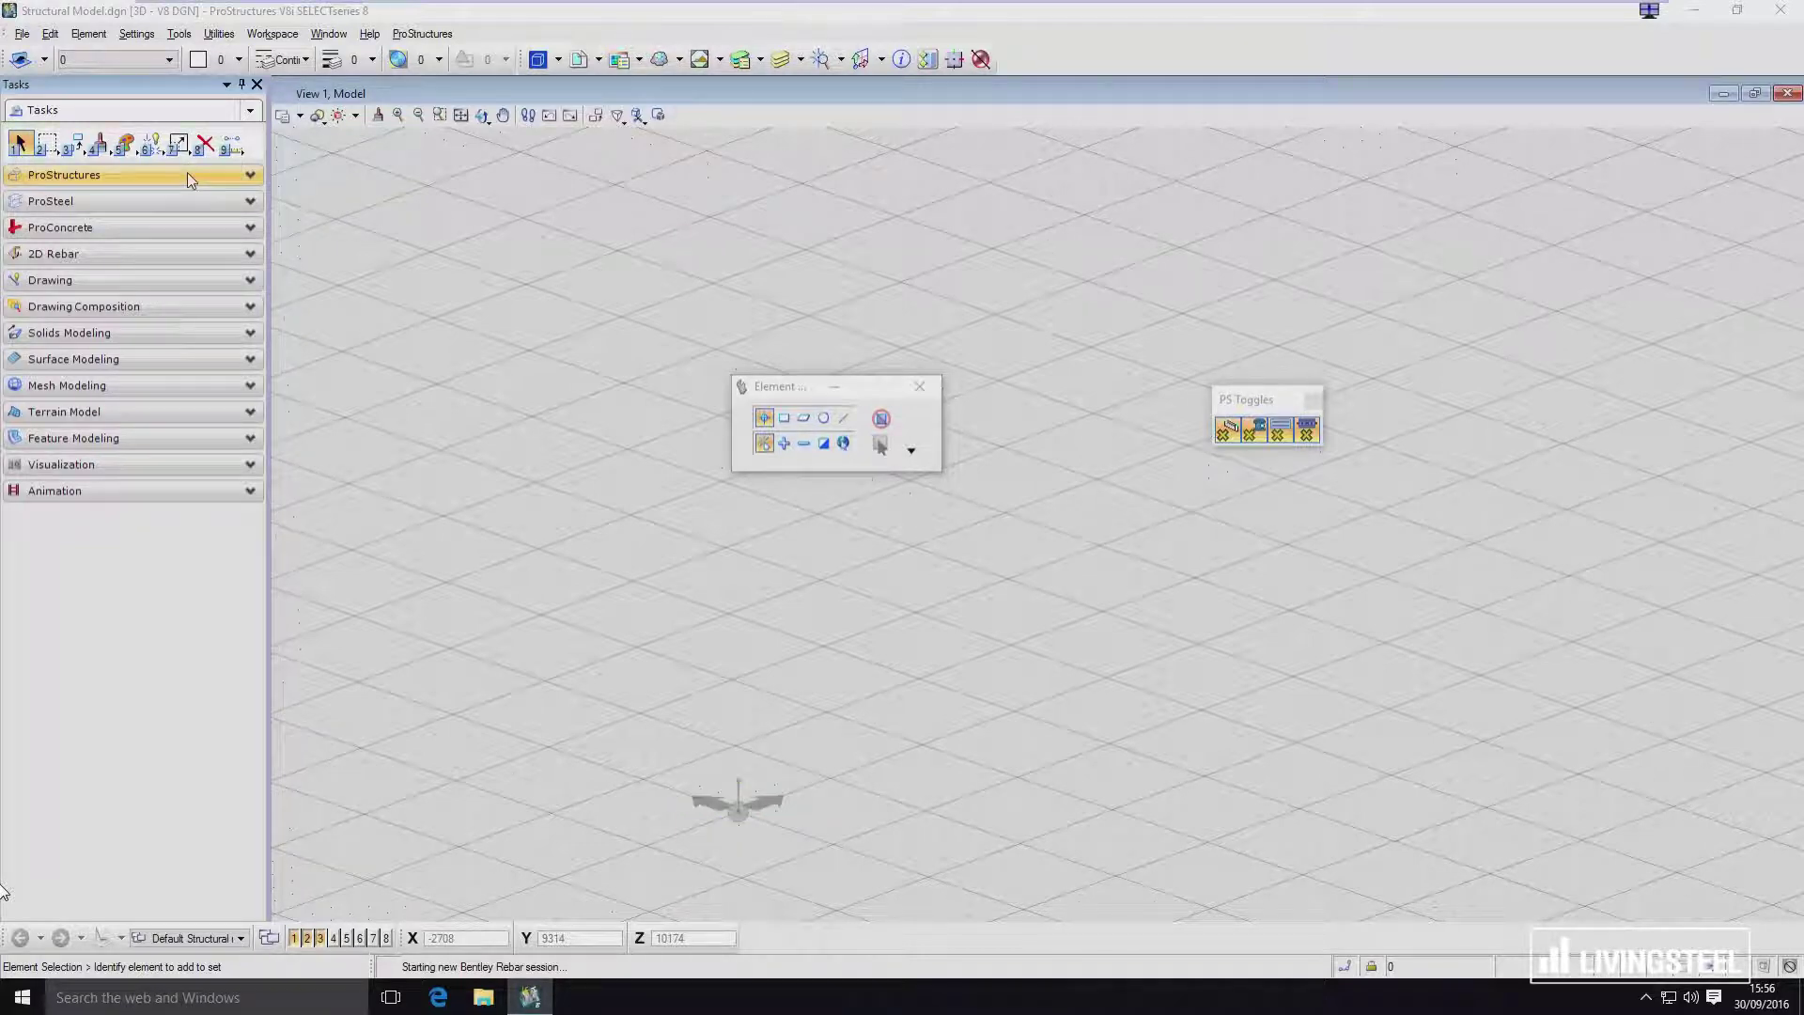
left_click(73, 177)
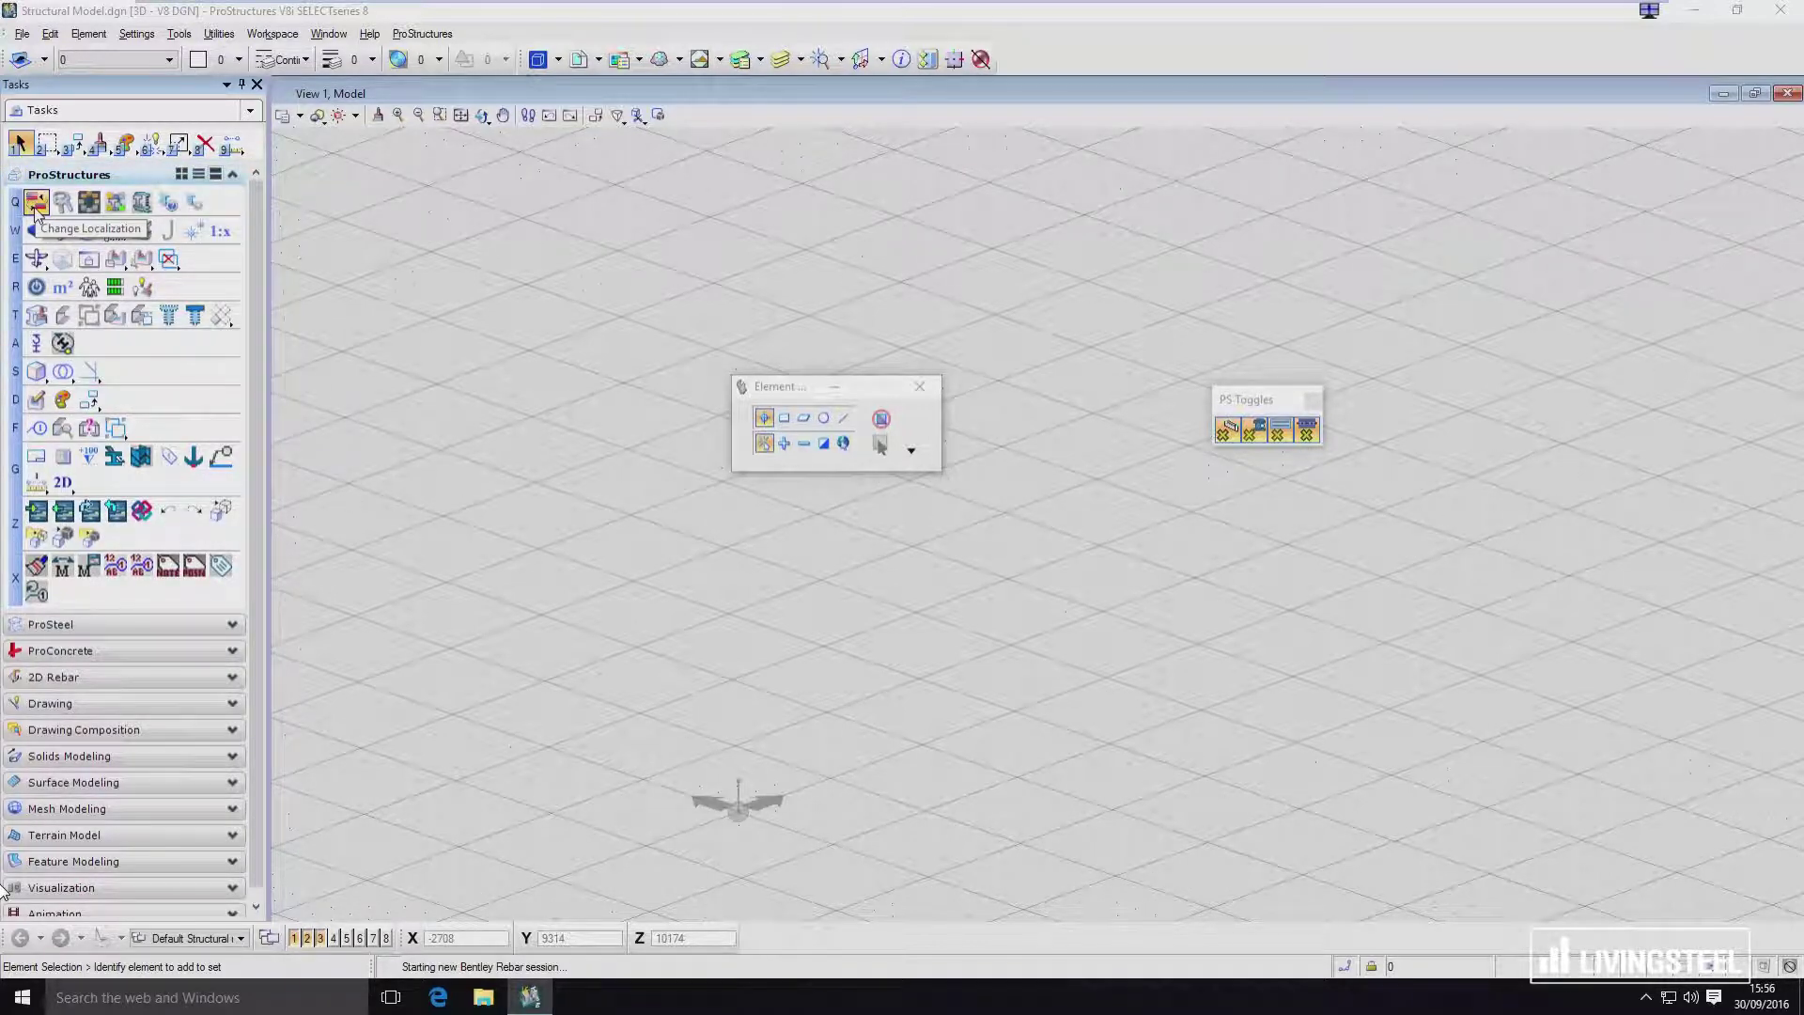
left_click(35, 203)
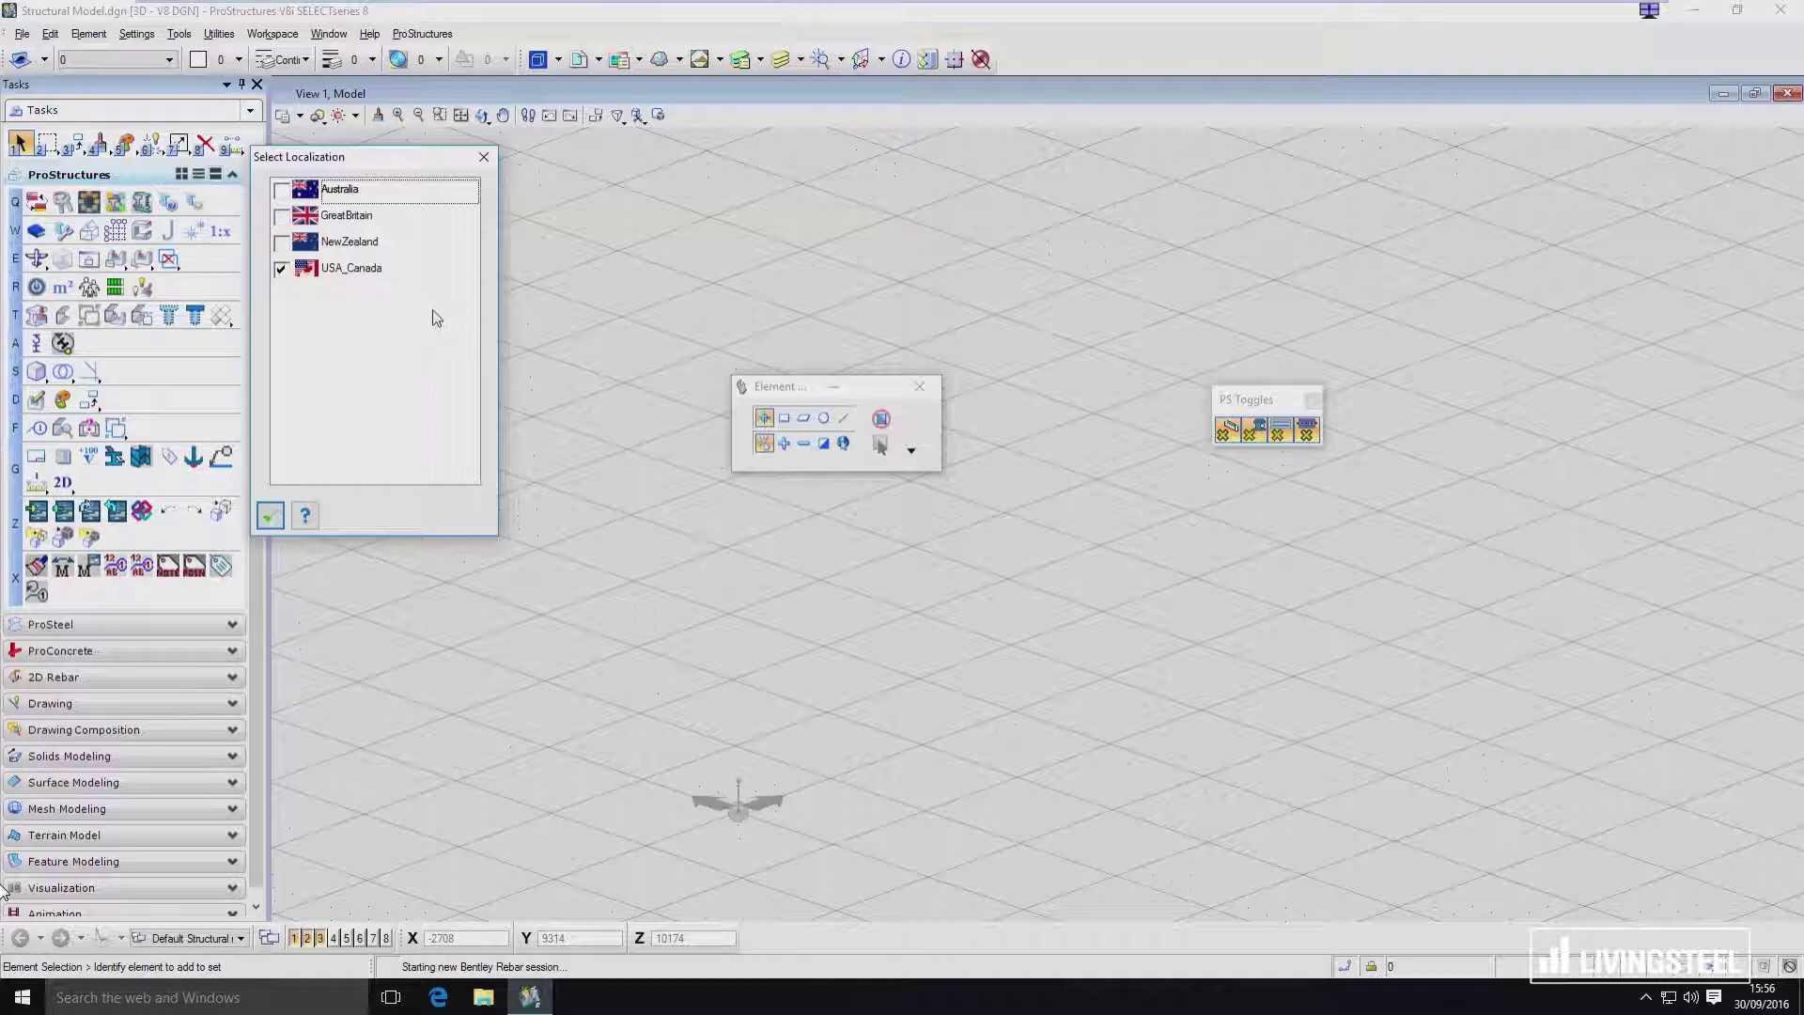
left_click(281, 219)
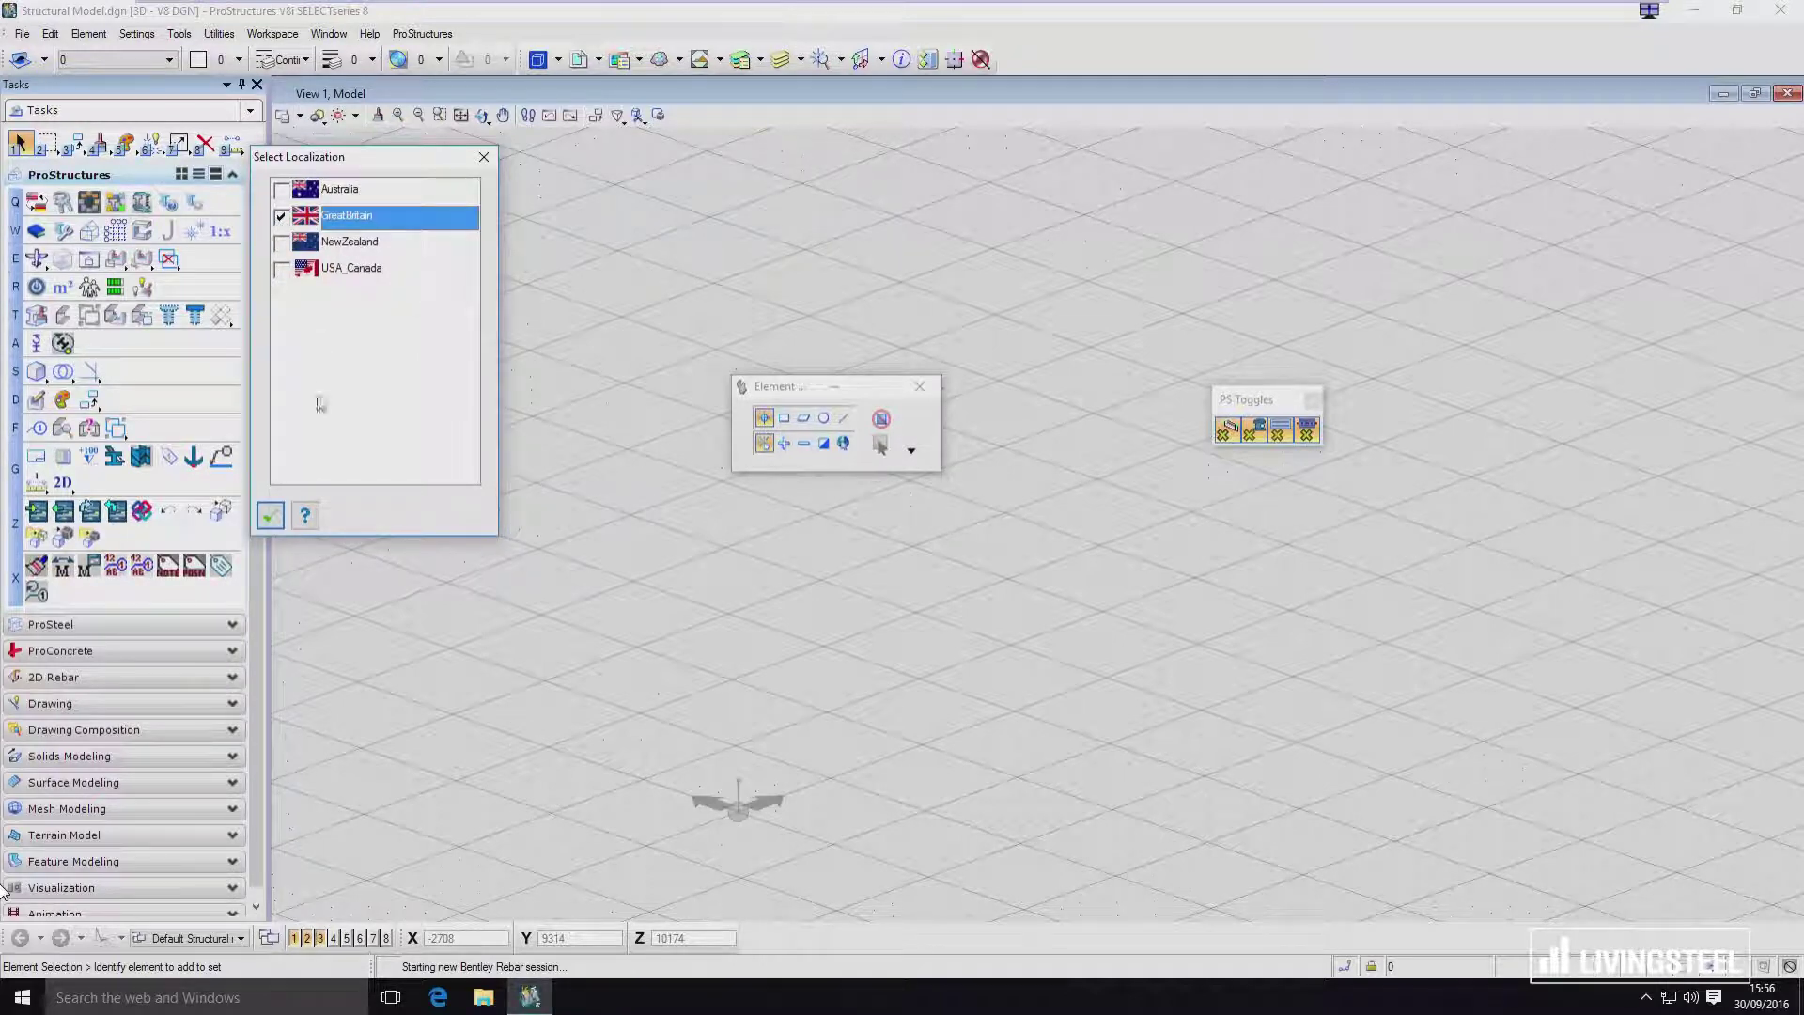
left_click(271, 516)
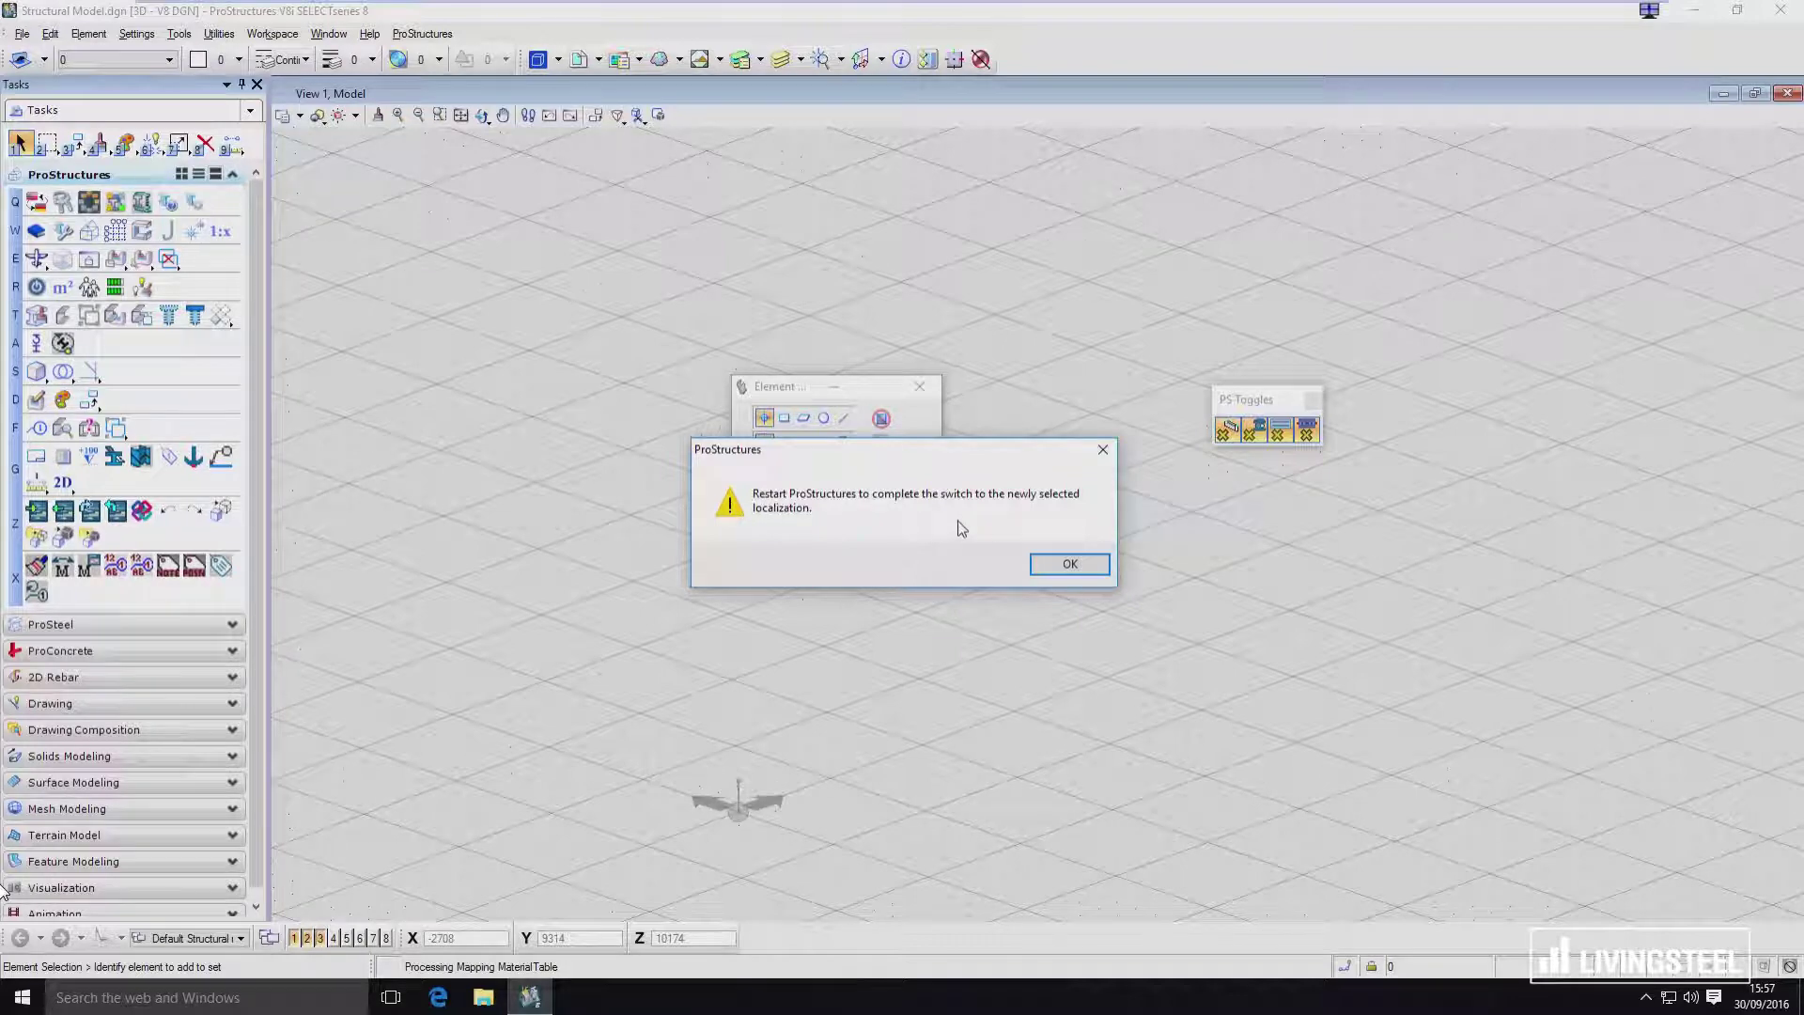
left_click(1046, 568)
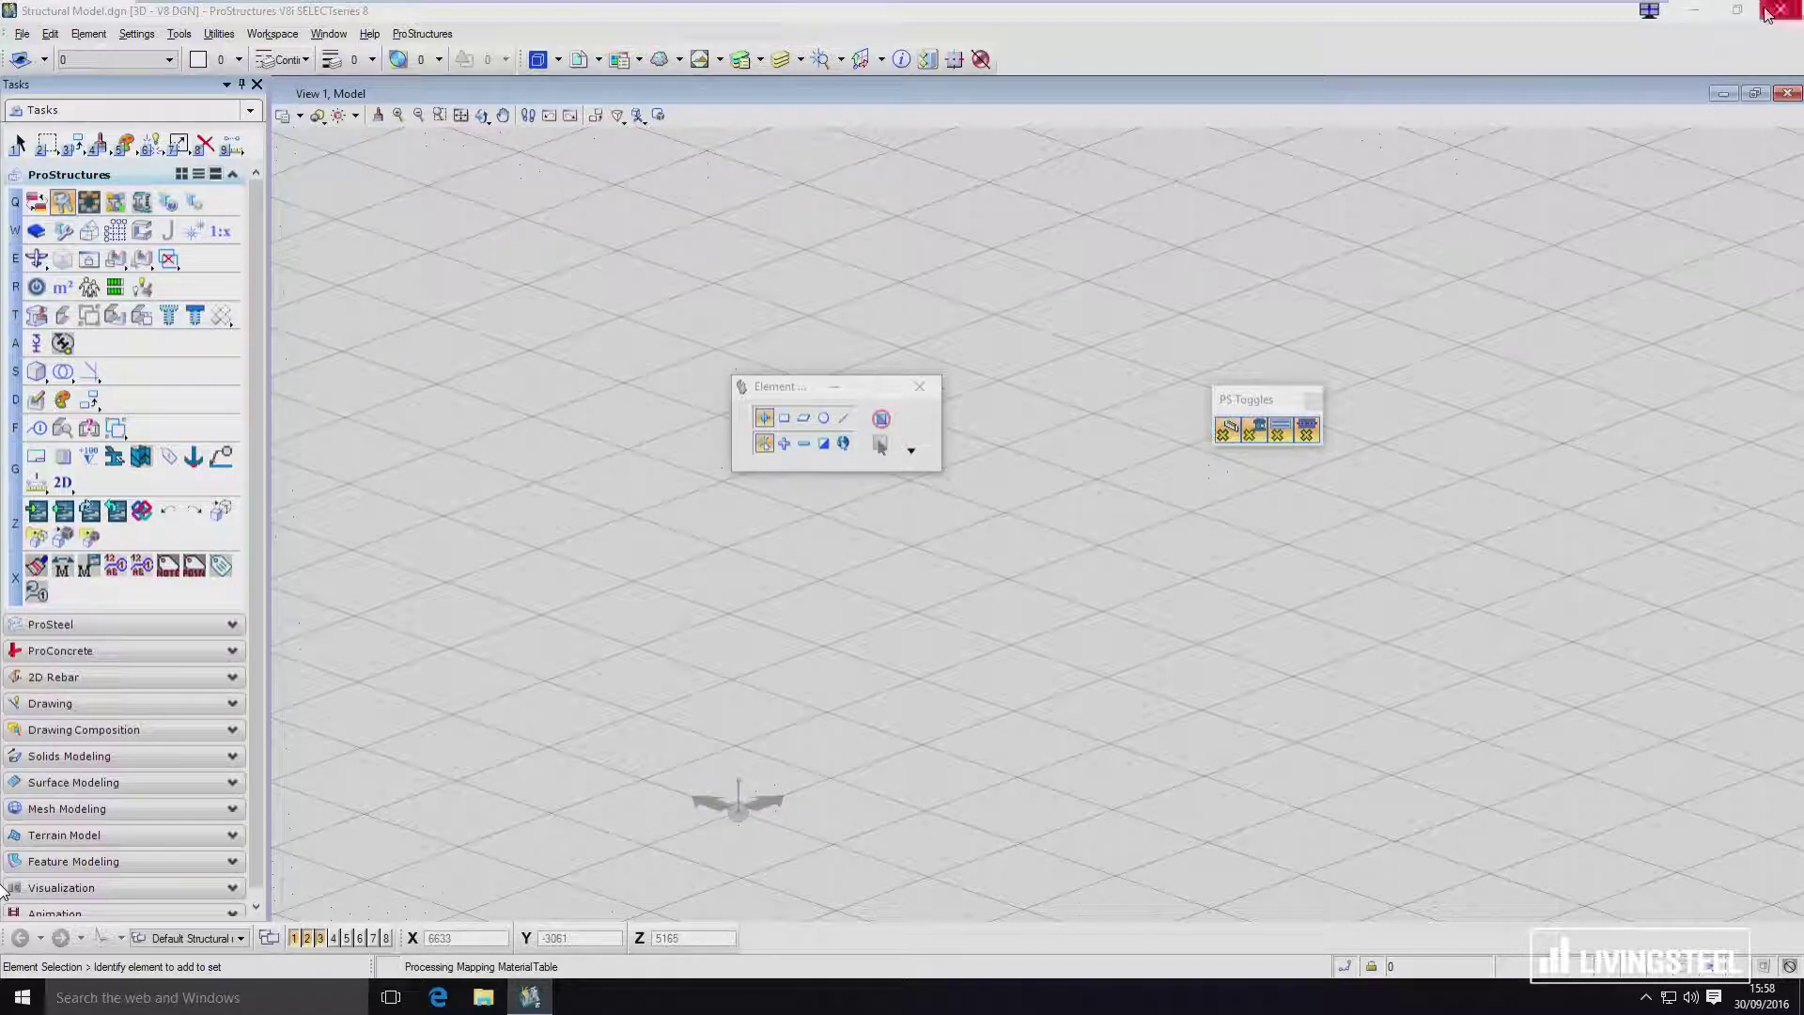
Restart ProStructures, reopen the Structural Model file and dismiss the RSS Reader.
left_click(1767, 14)
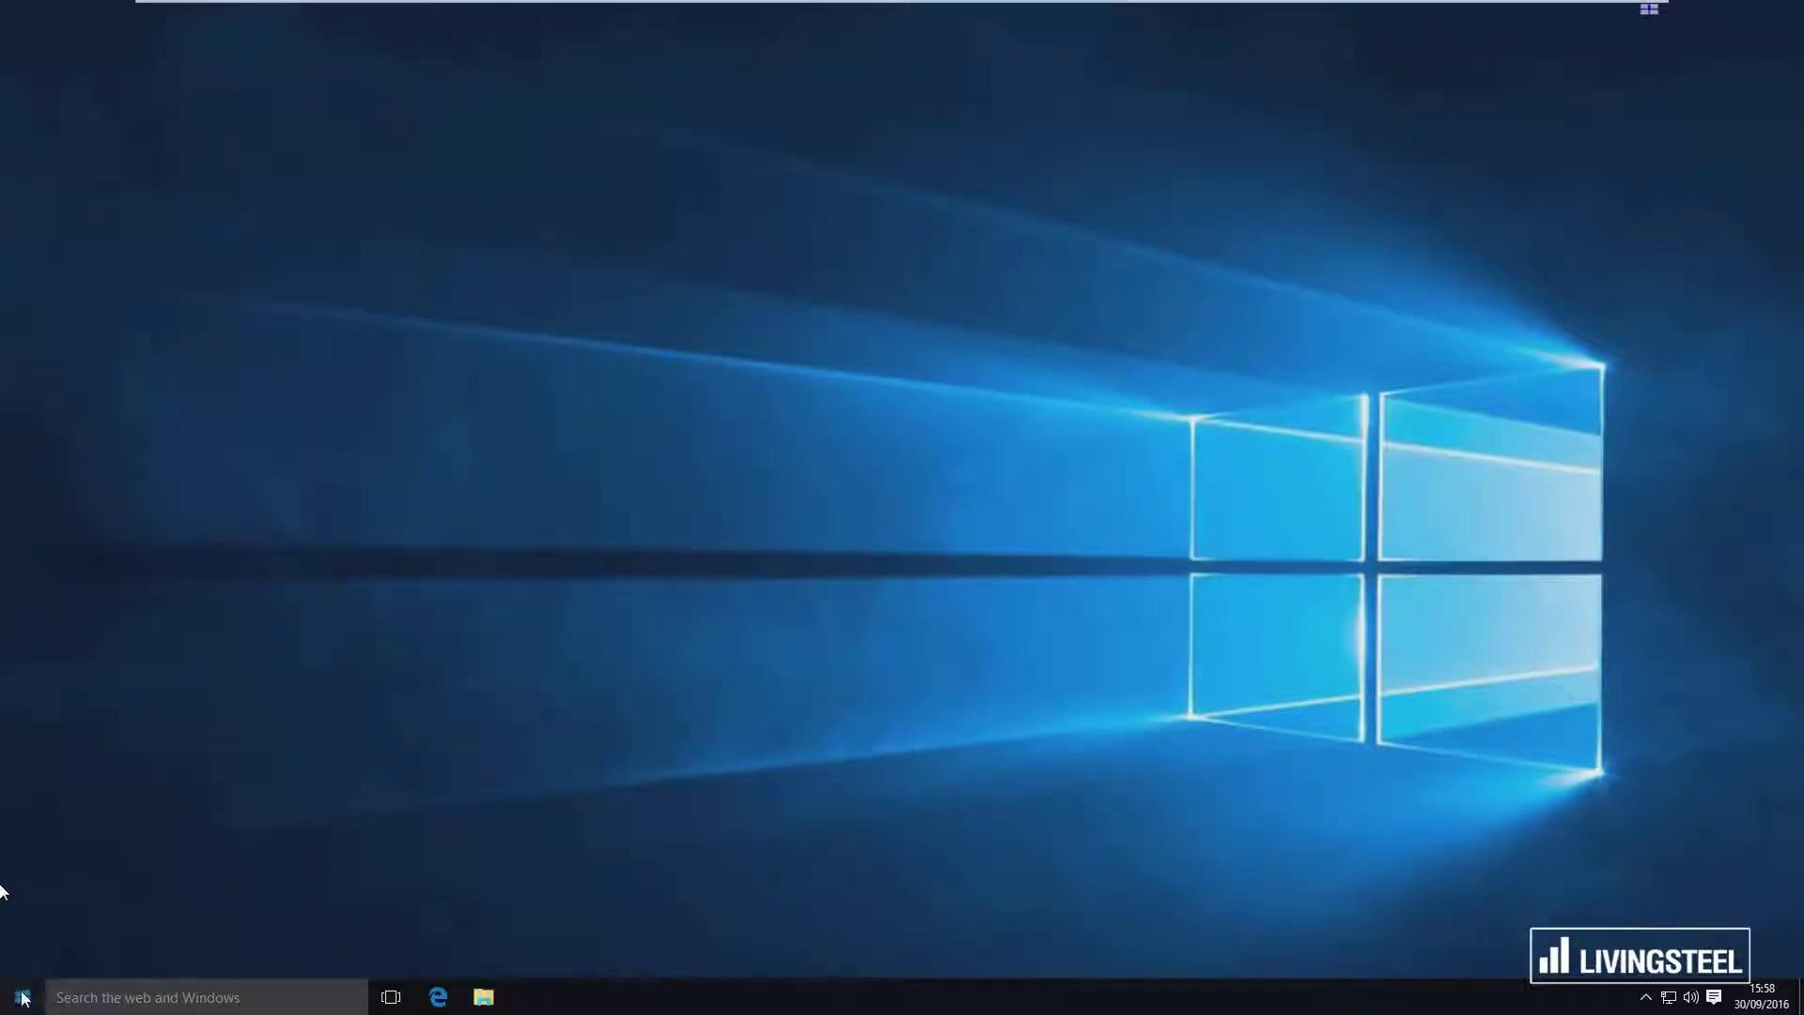
left_click(22, 998)
left_click(598, 672)
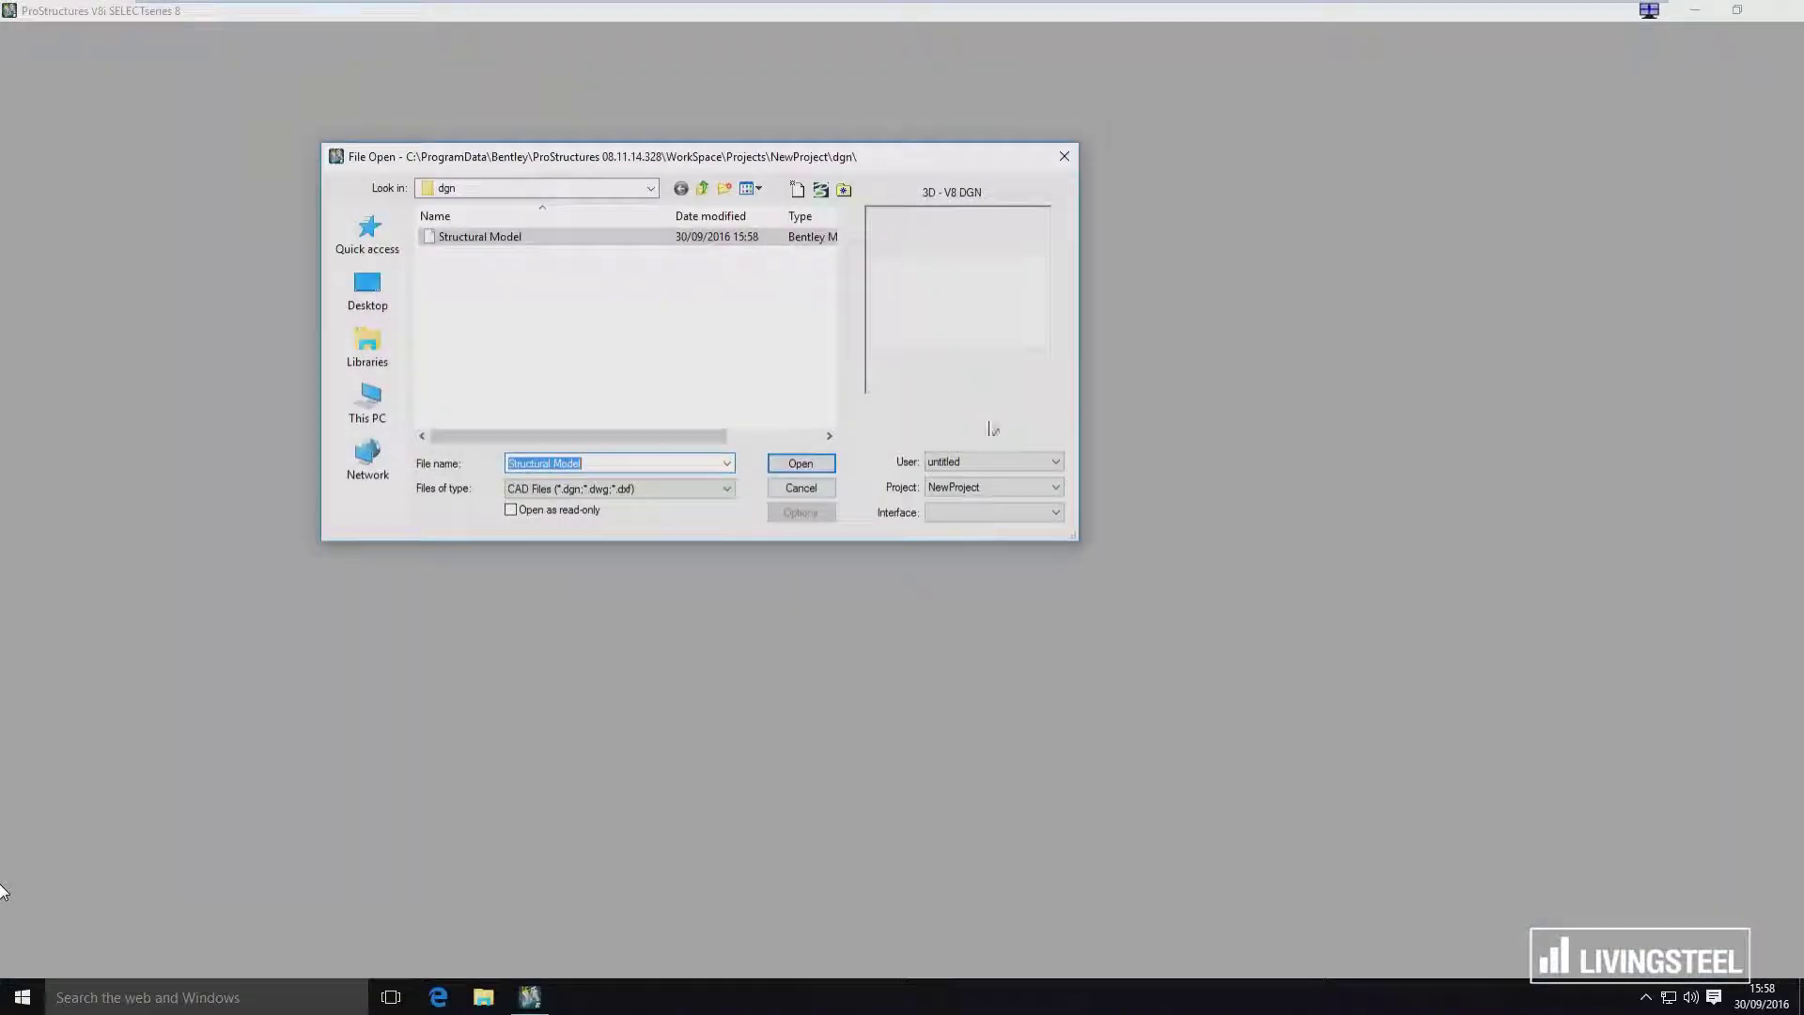
key("Return")
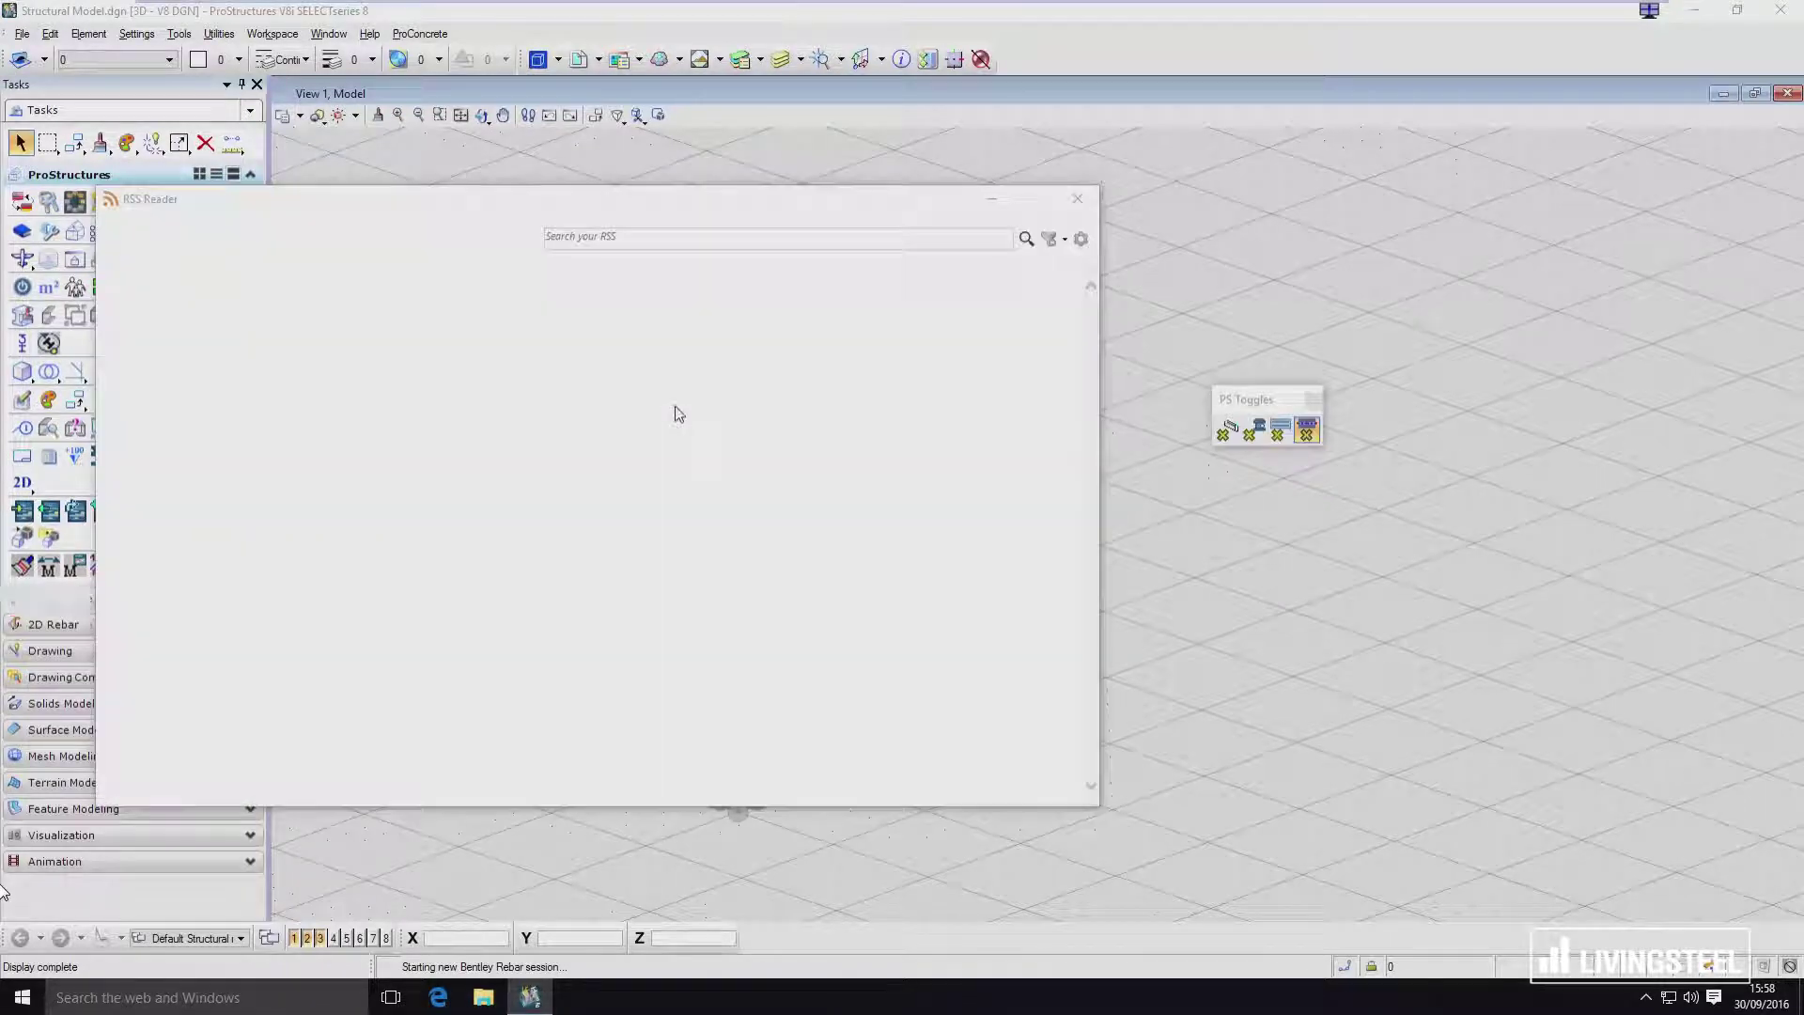
left_click(1076, 193)
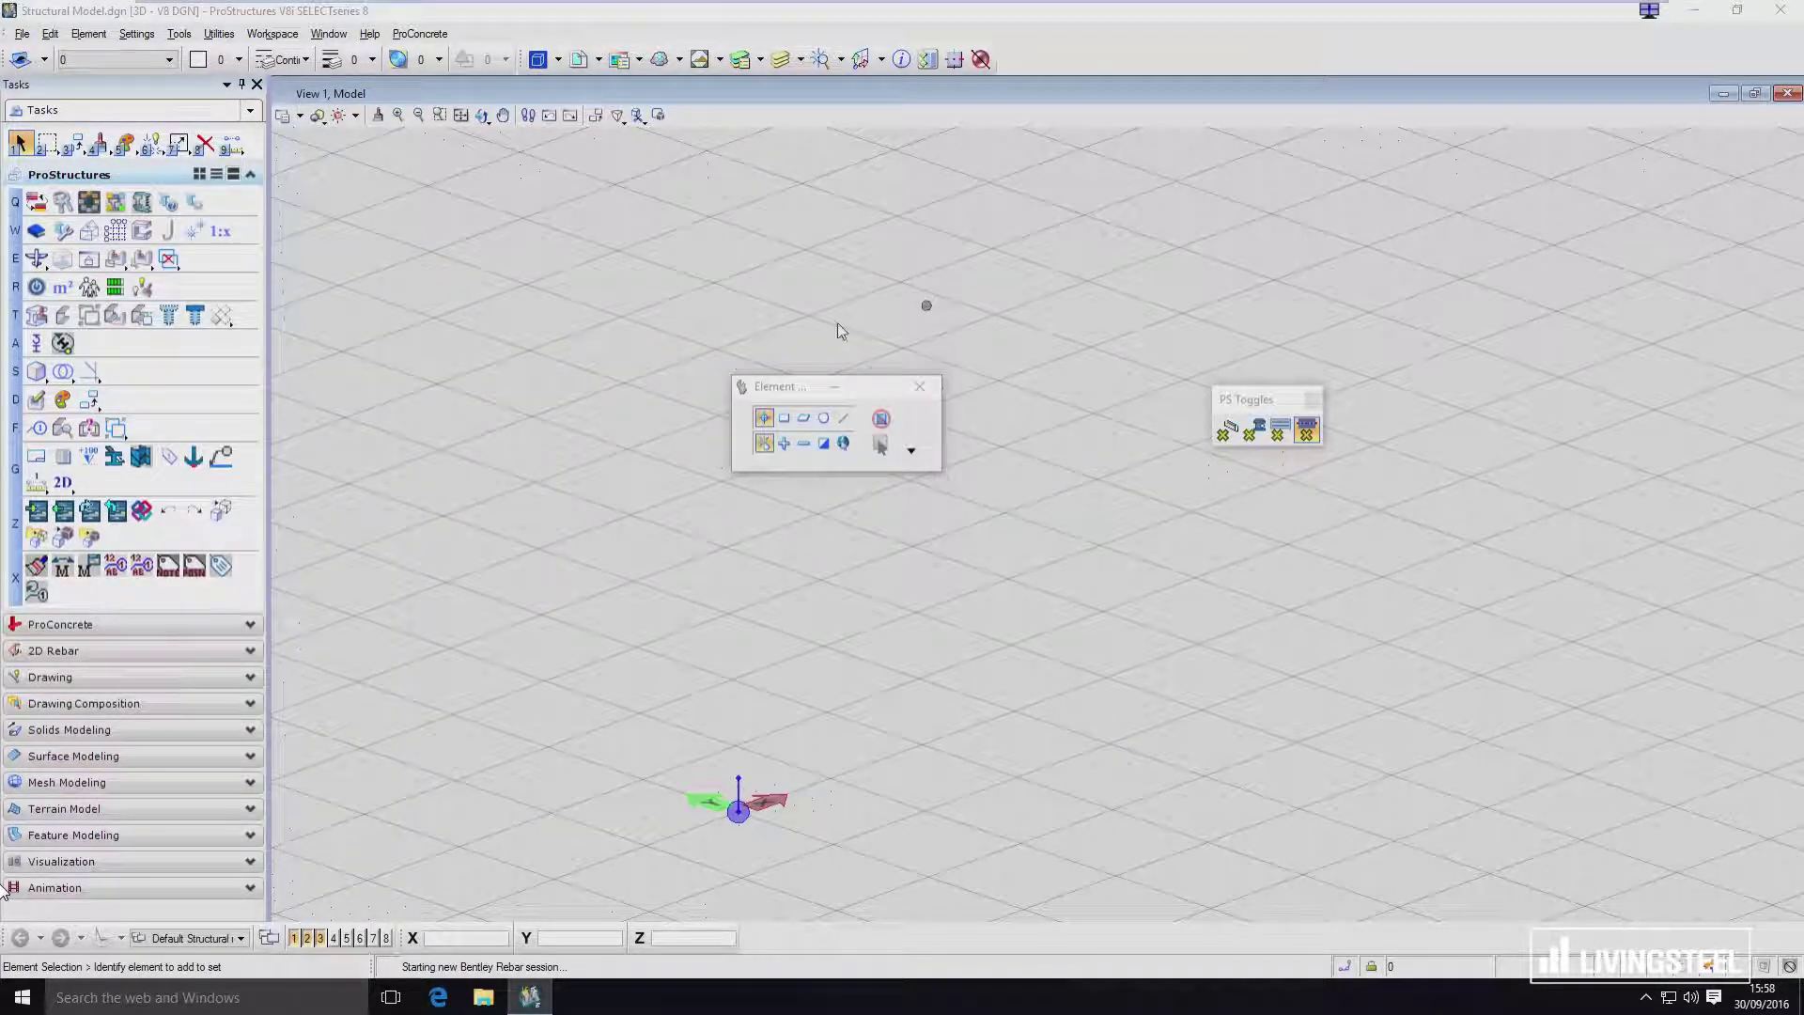
Set BS8666_2000 as the current rebar code in the ProConcrete Codes Manager and apply it.
left_click(35, 628)
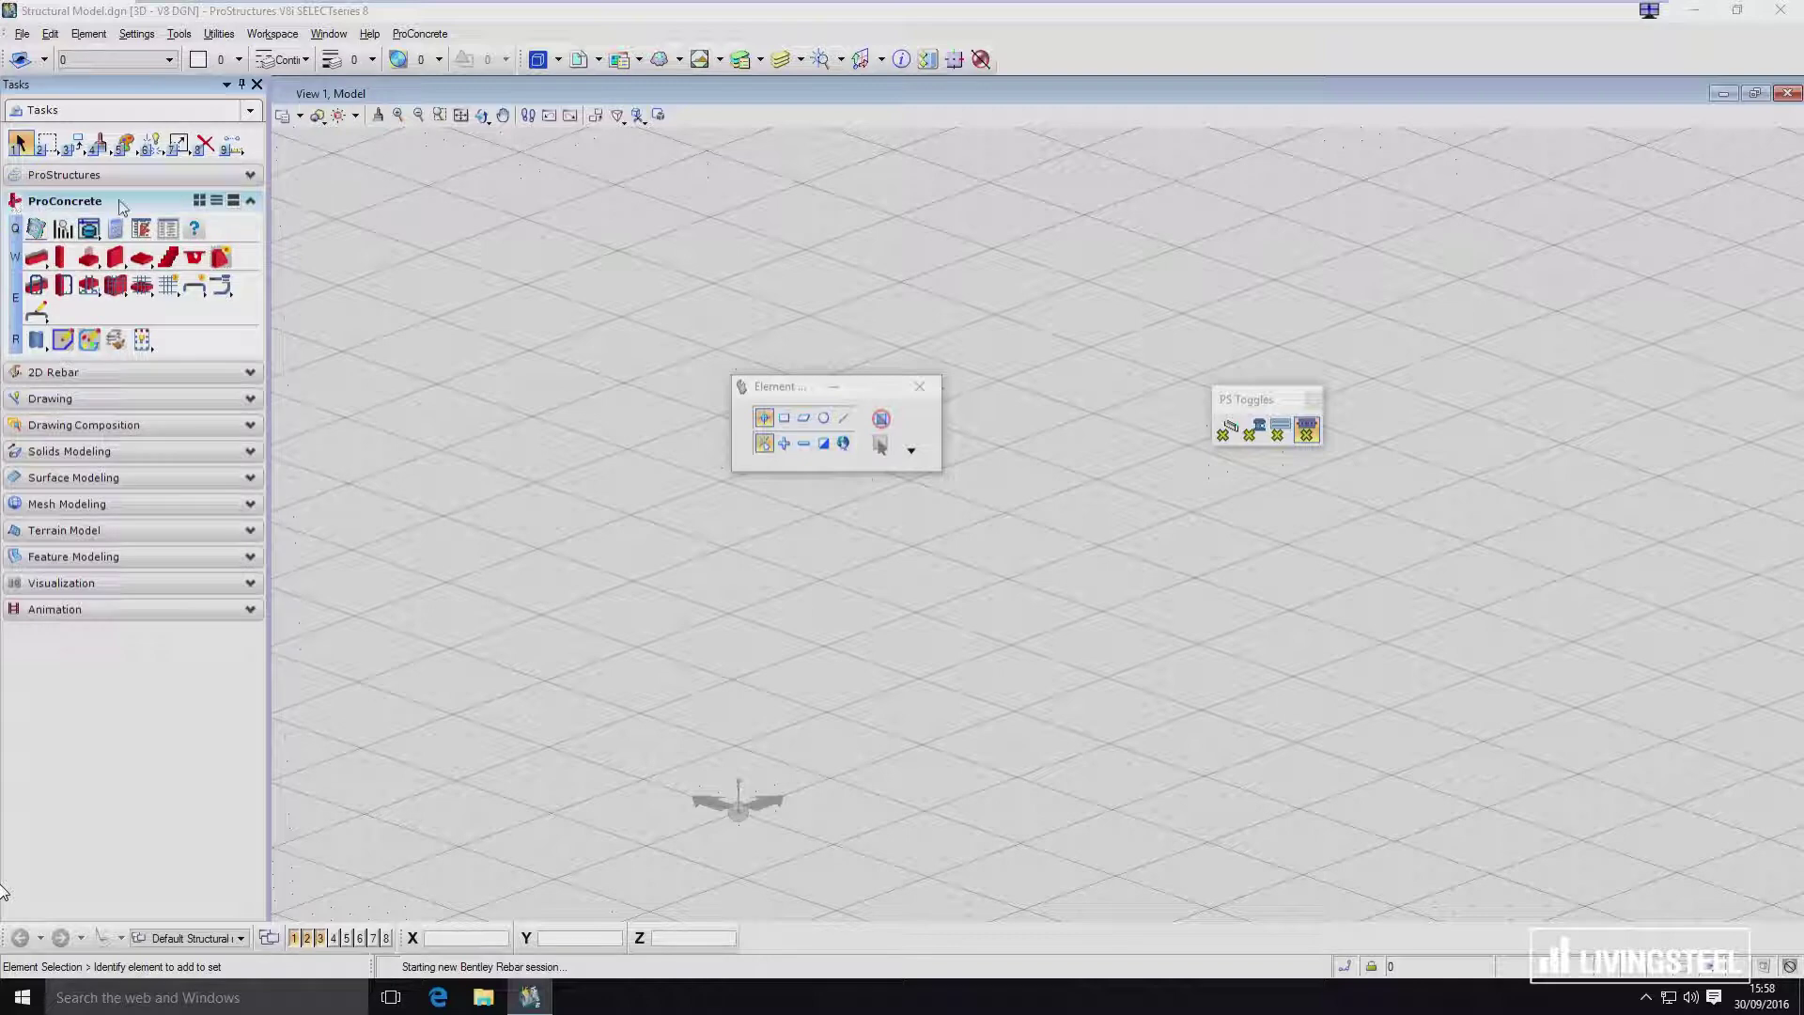
left_click(36, 230)
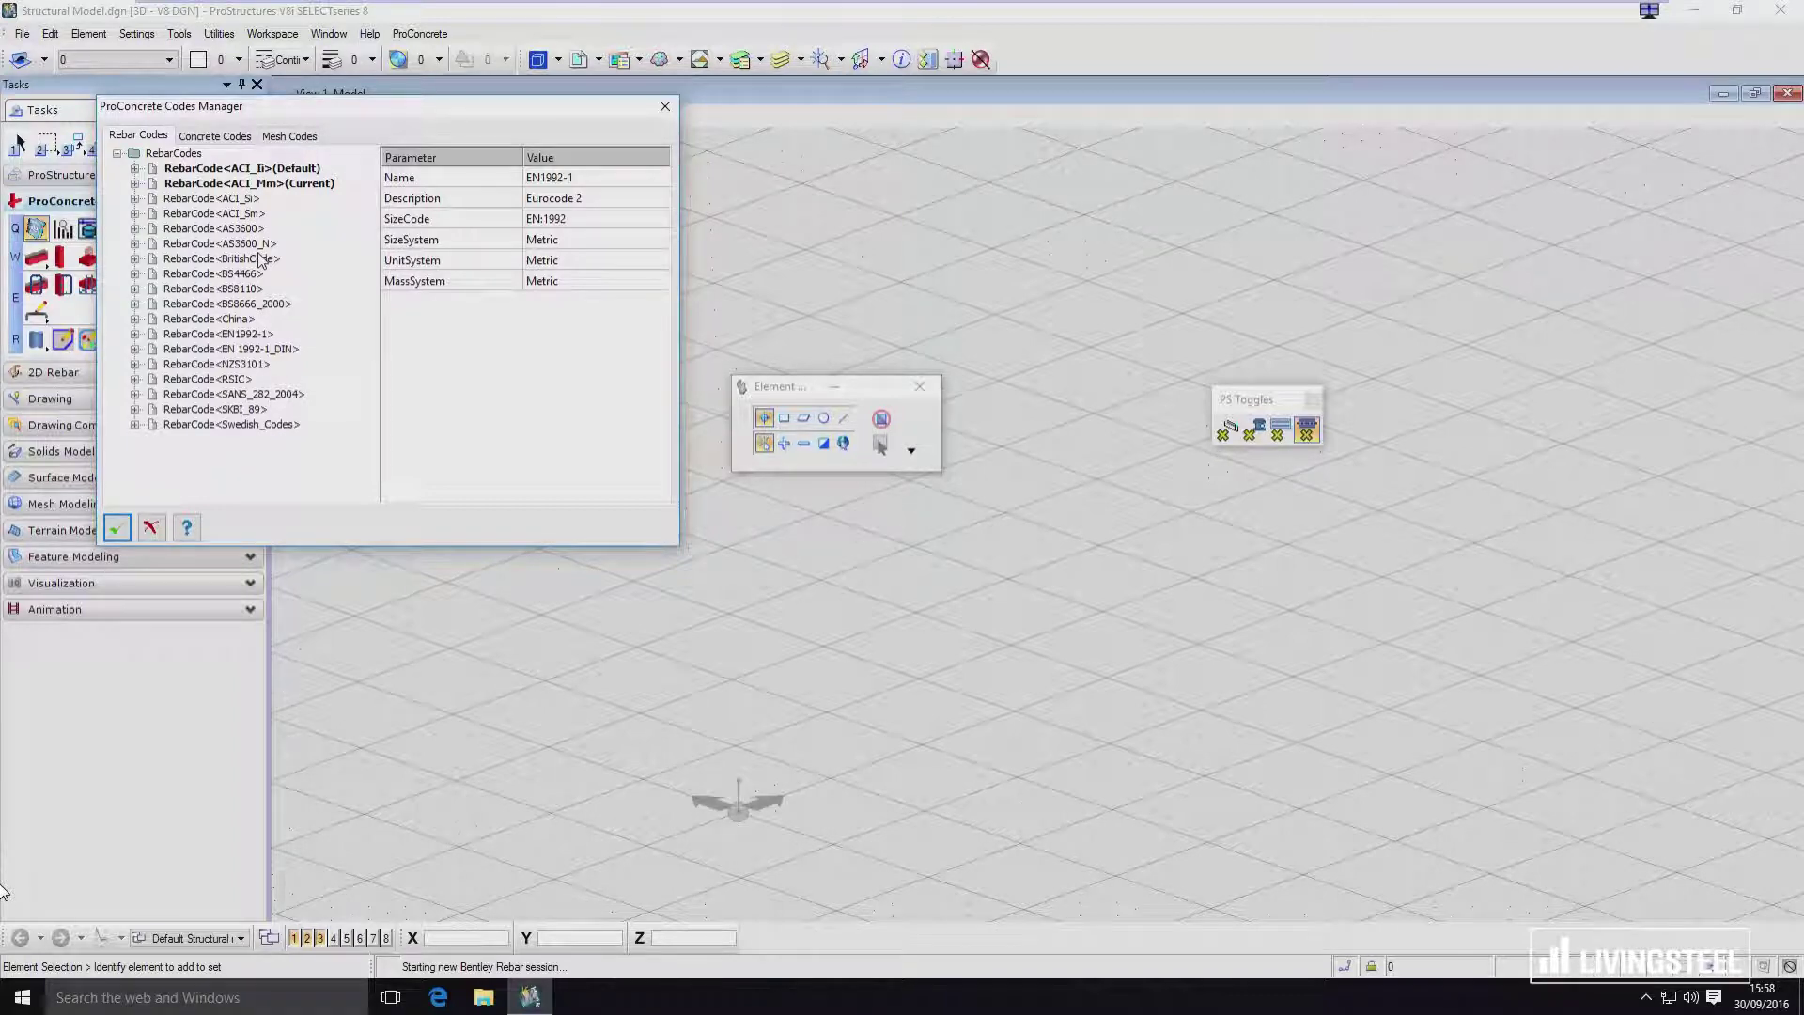
left_click(263, 304)
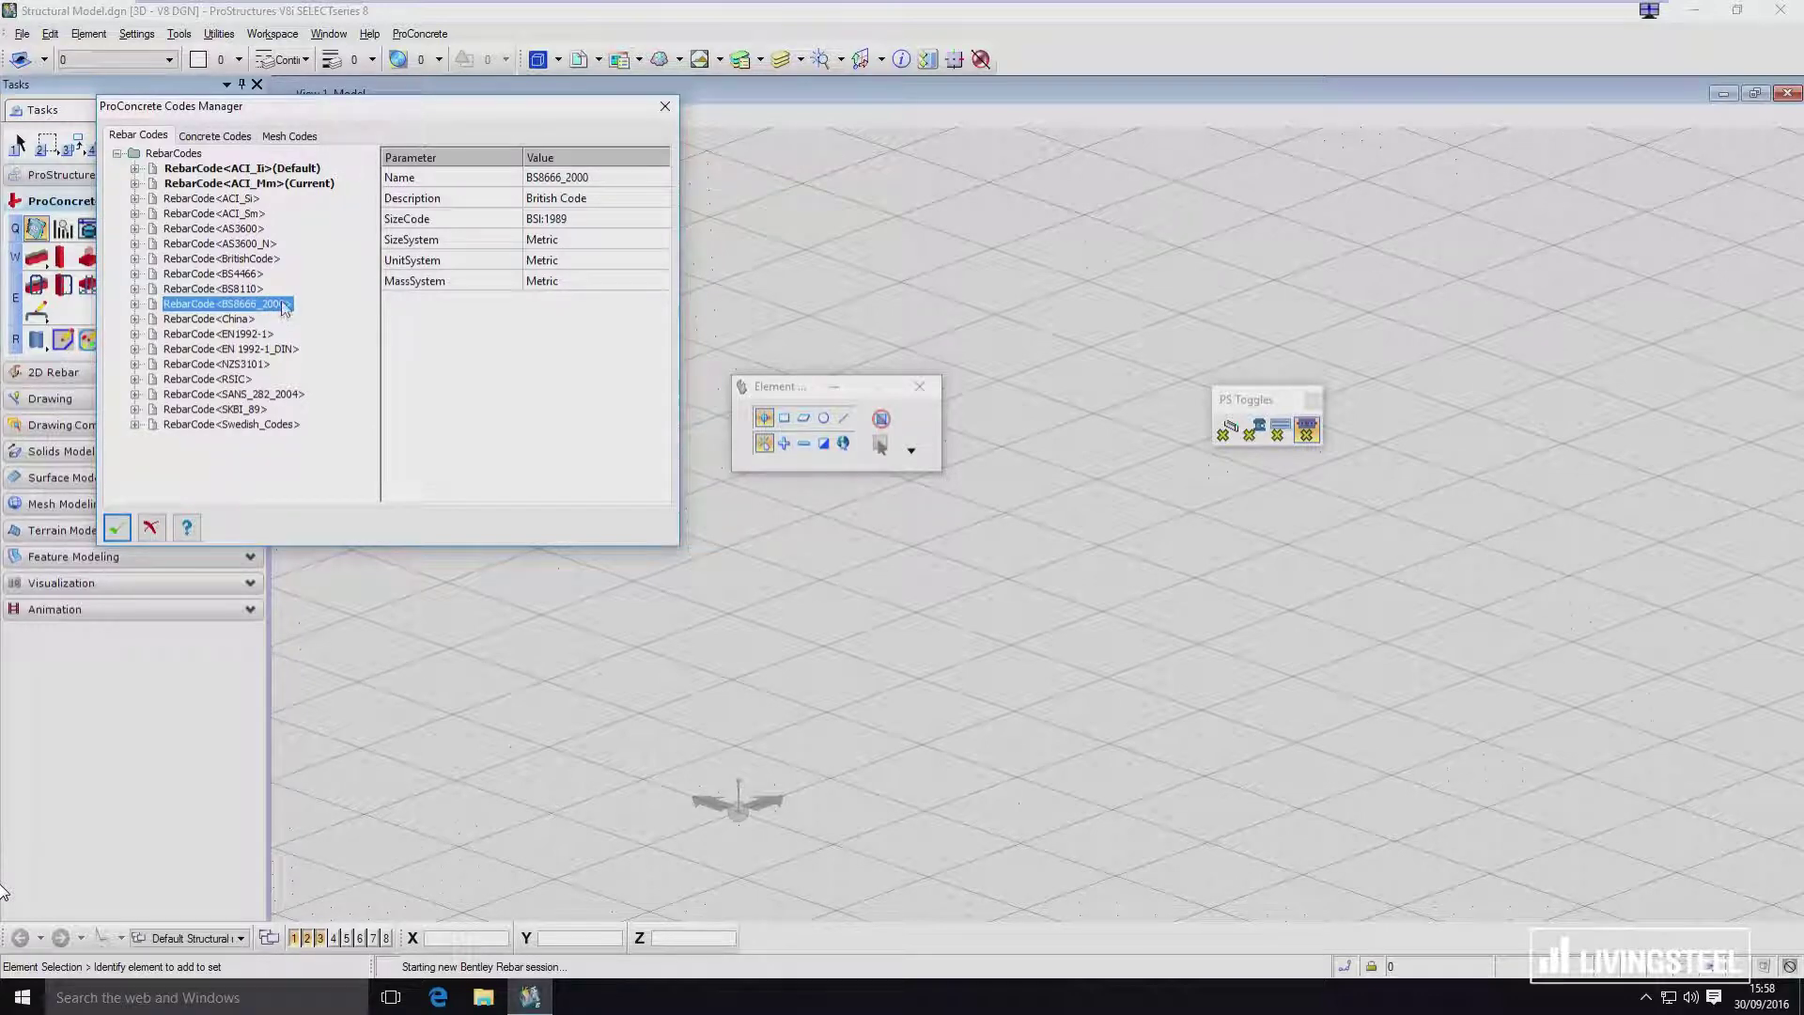
right_click(276, 307)
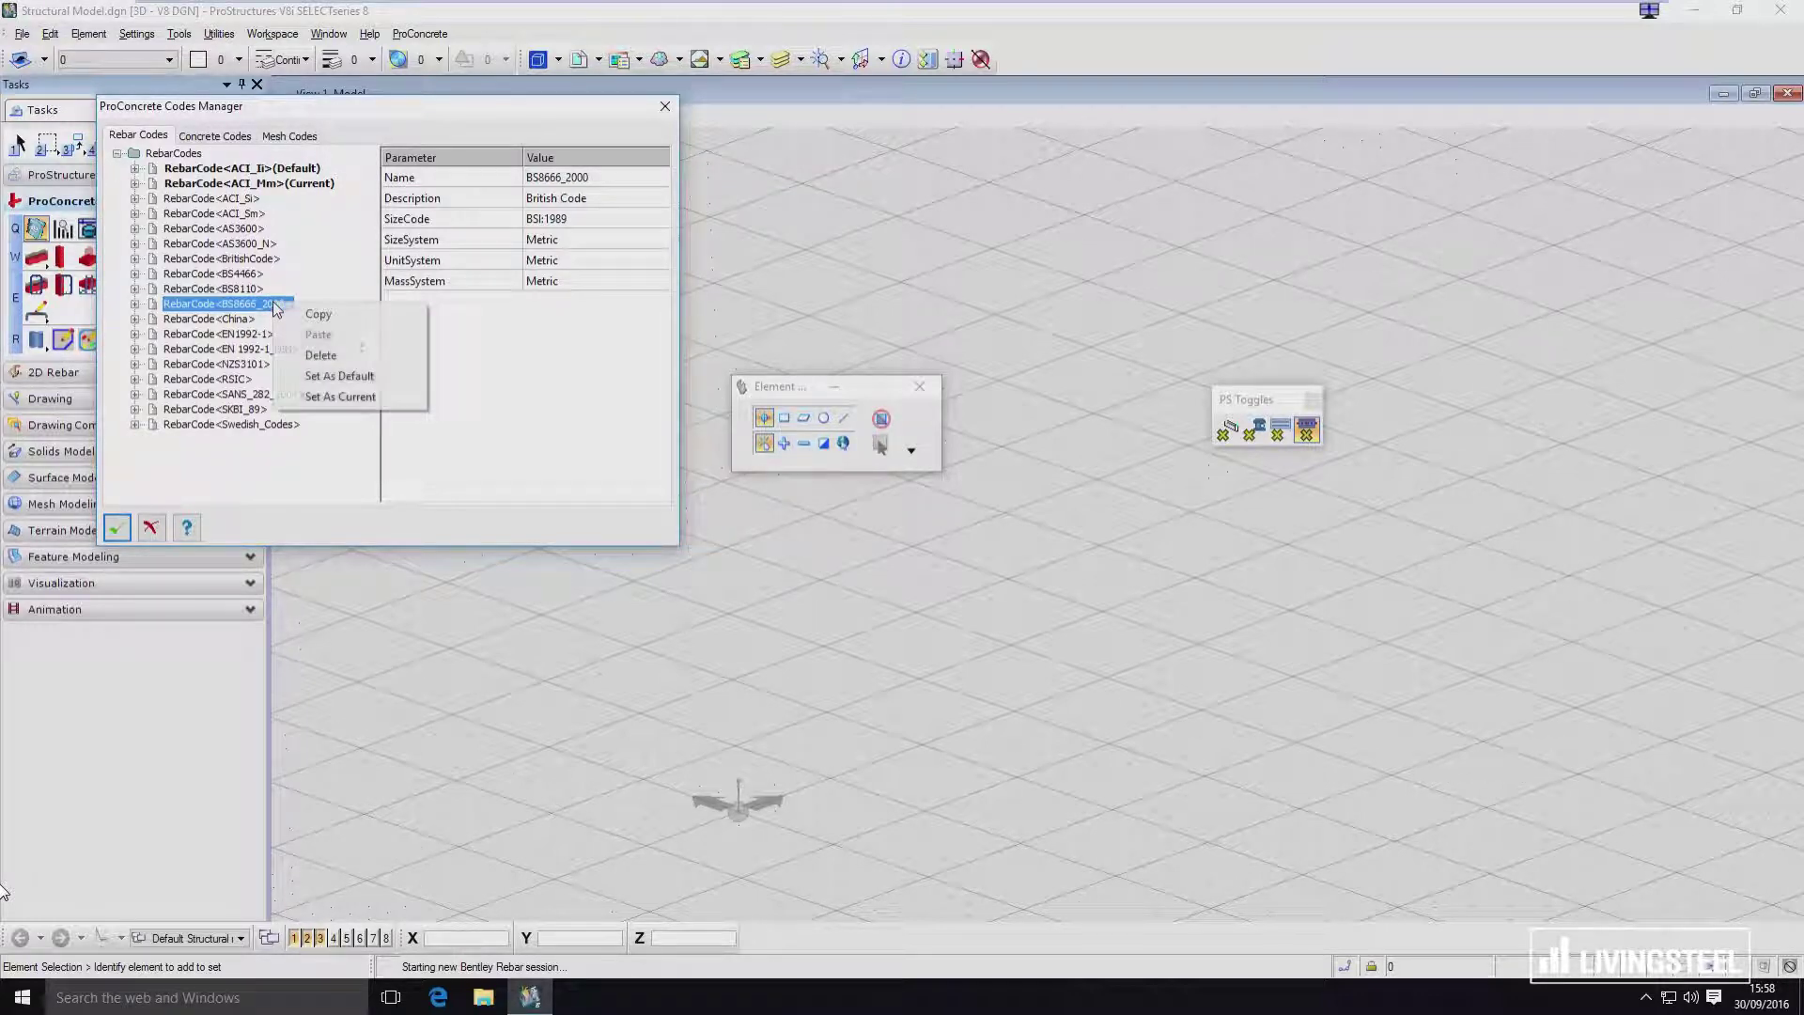
left_click(340, 396)
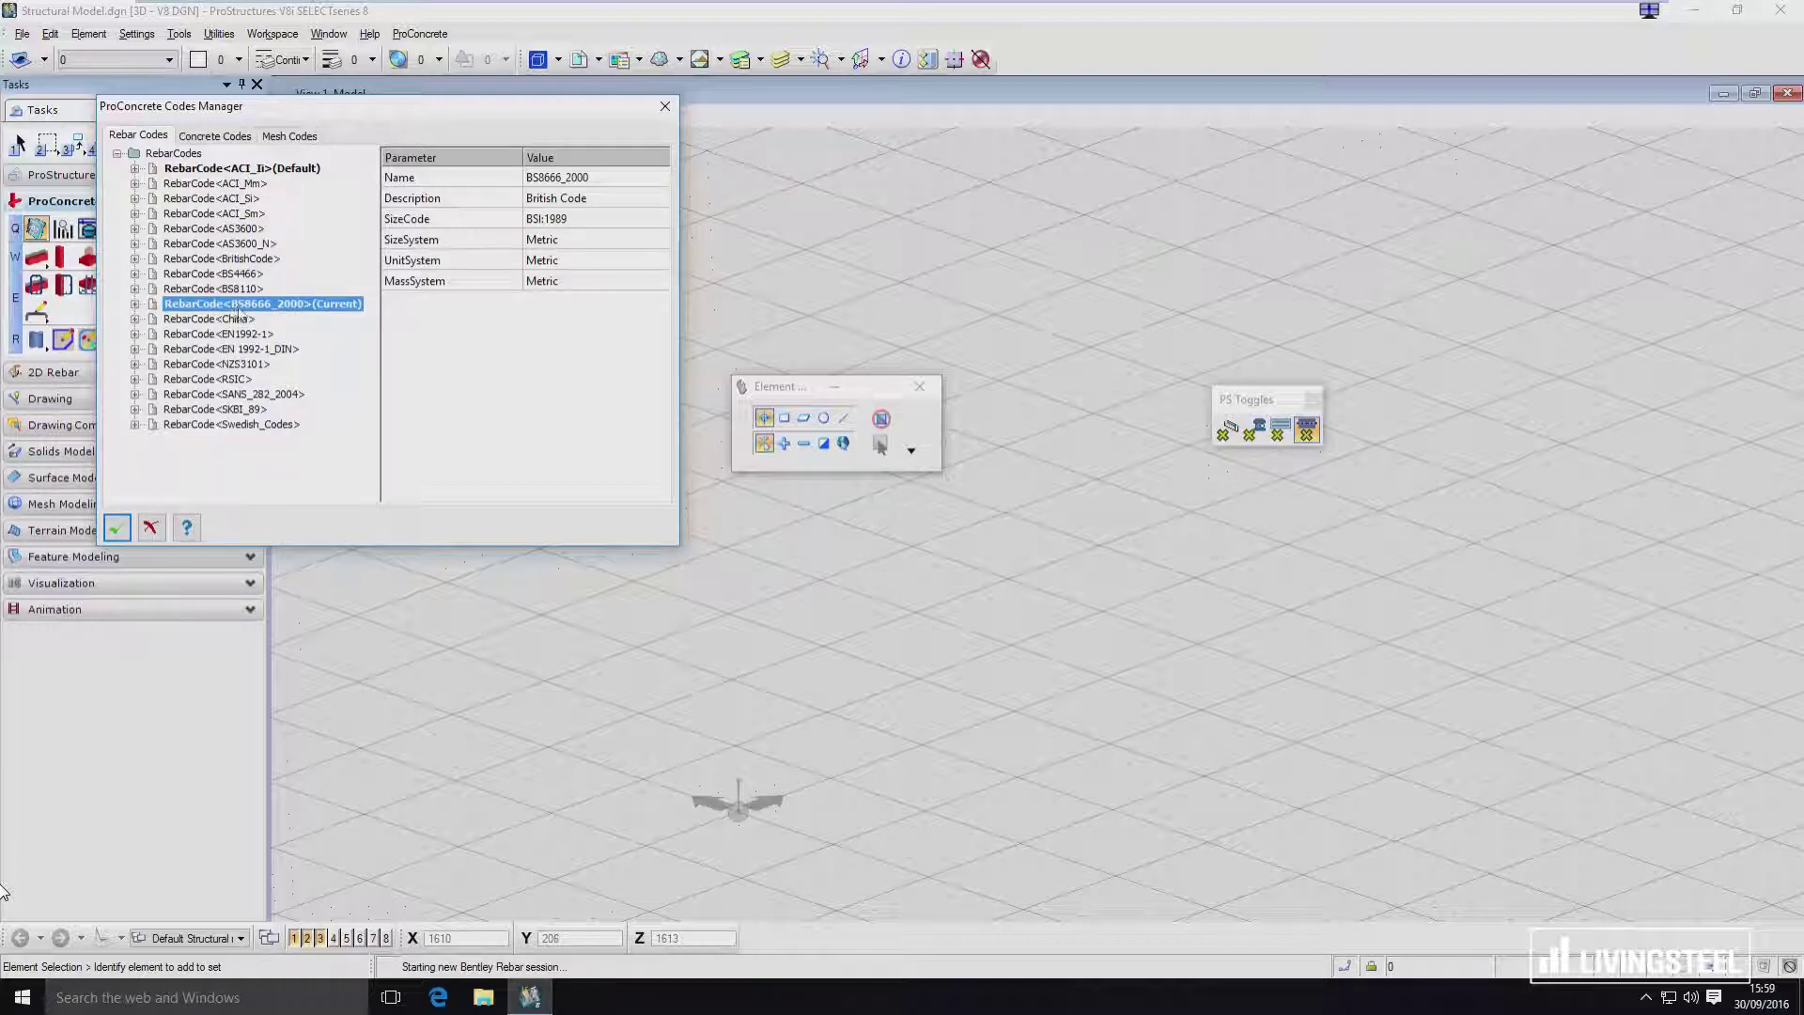
left_click(116, 527)
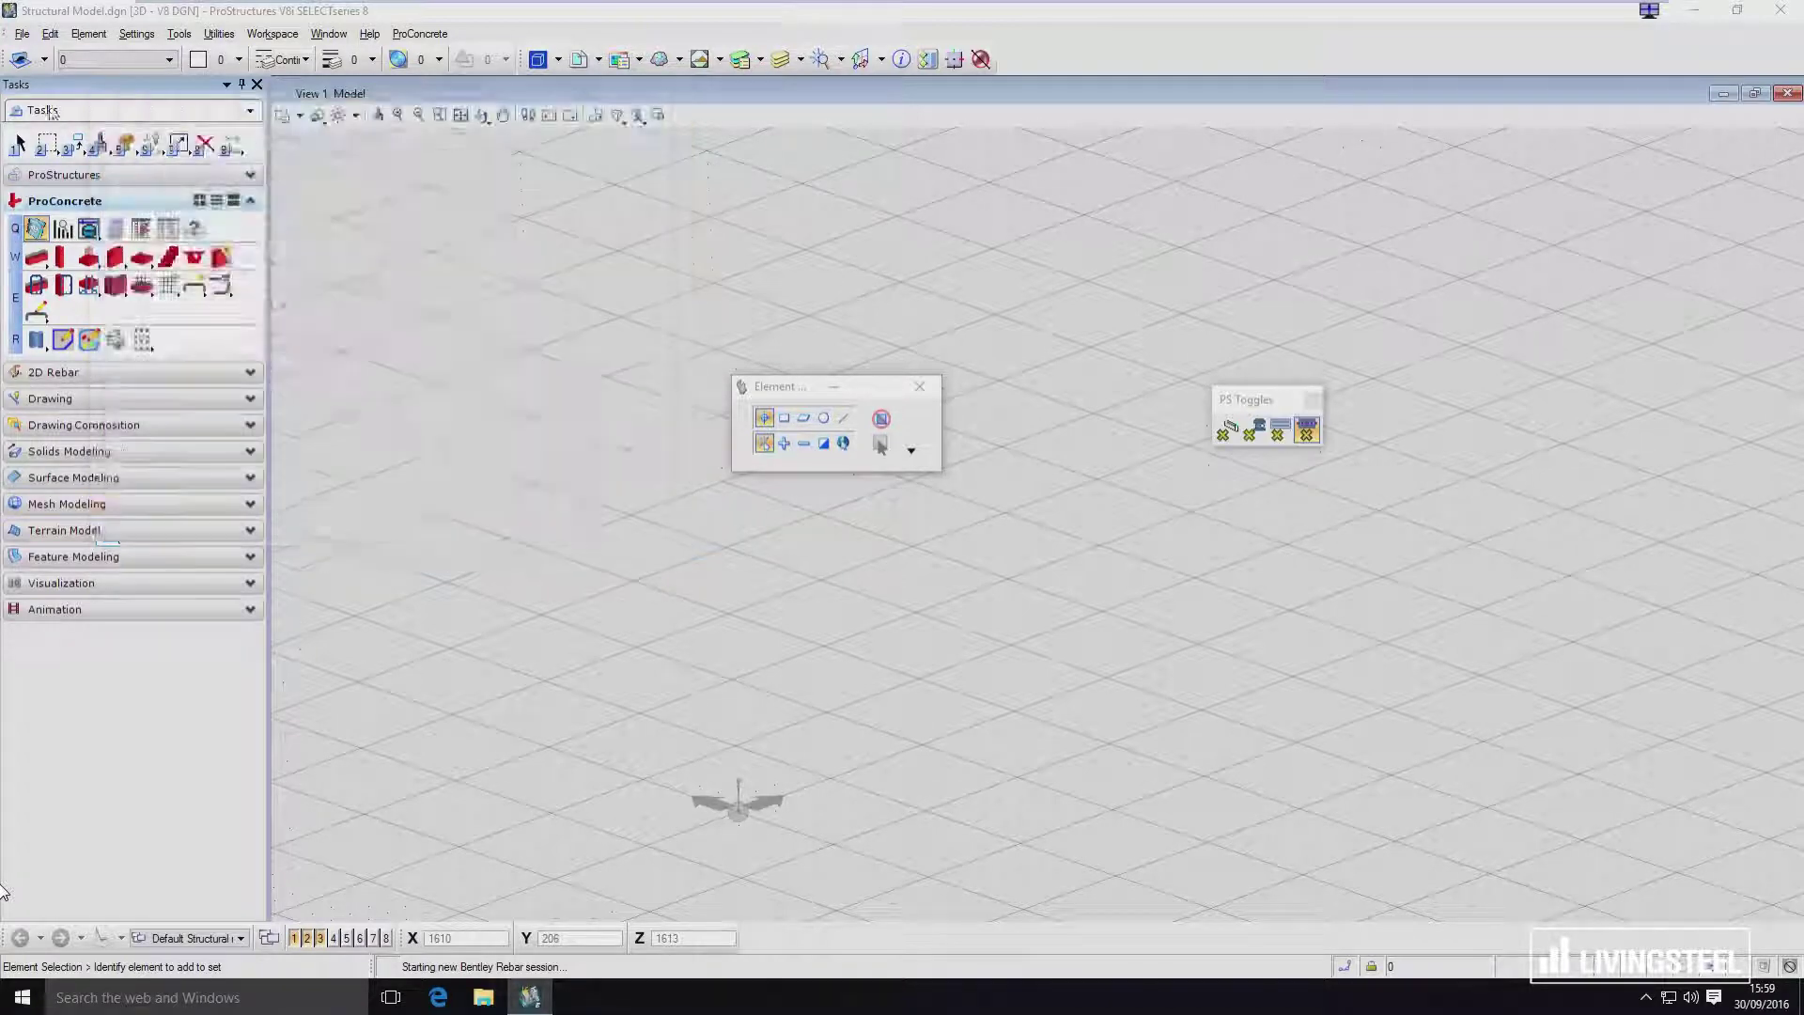
Open the Metric3d seed file from the Seeds folder of the GreatBritain localization in the ProStructures workspace.
left_click(22, 34)
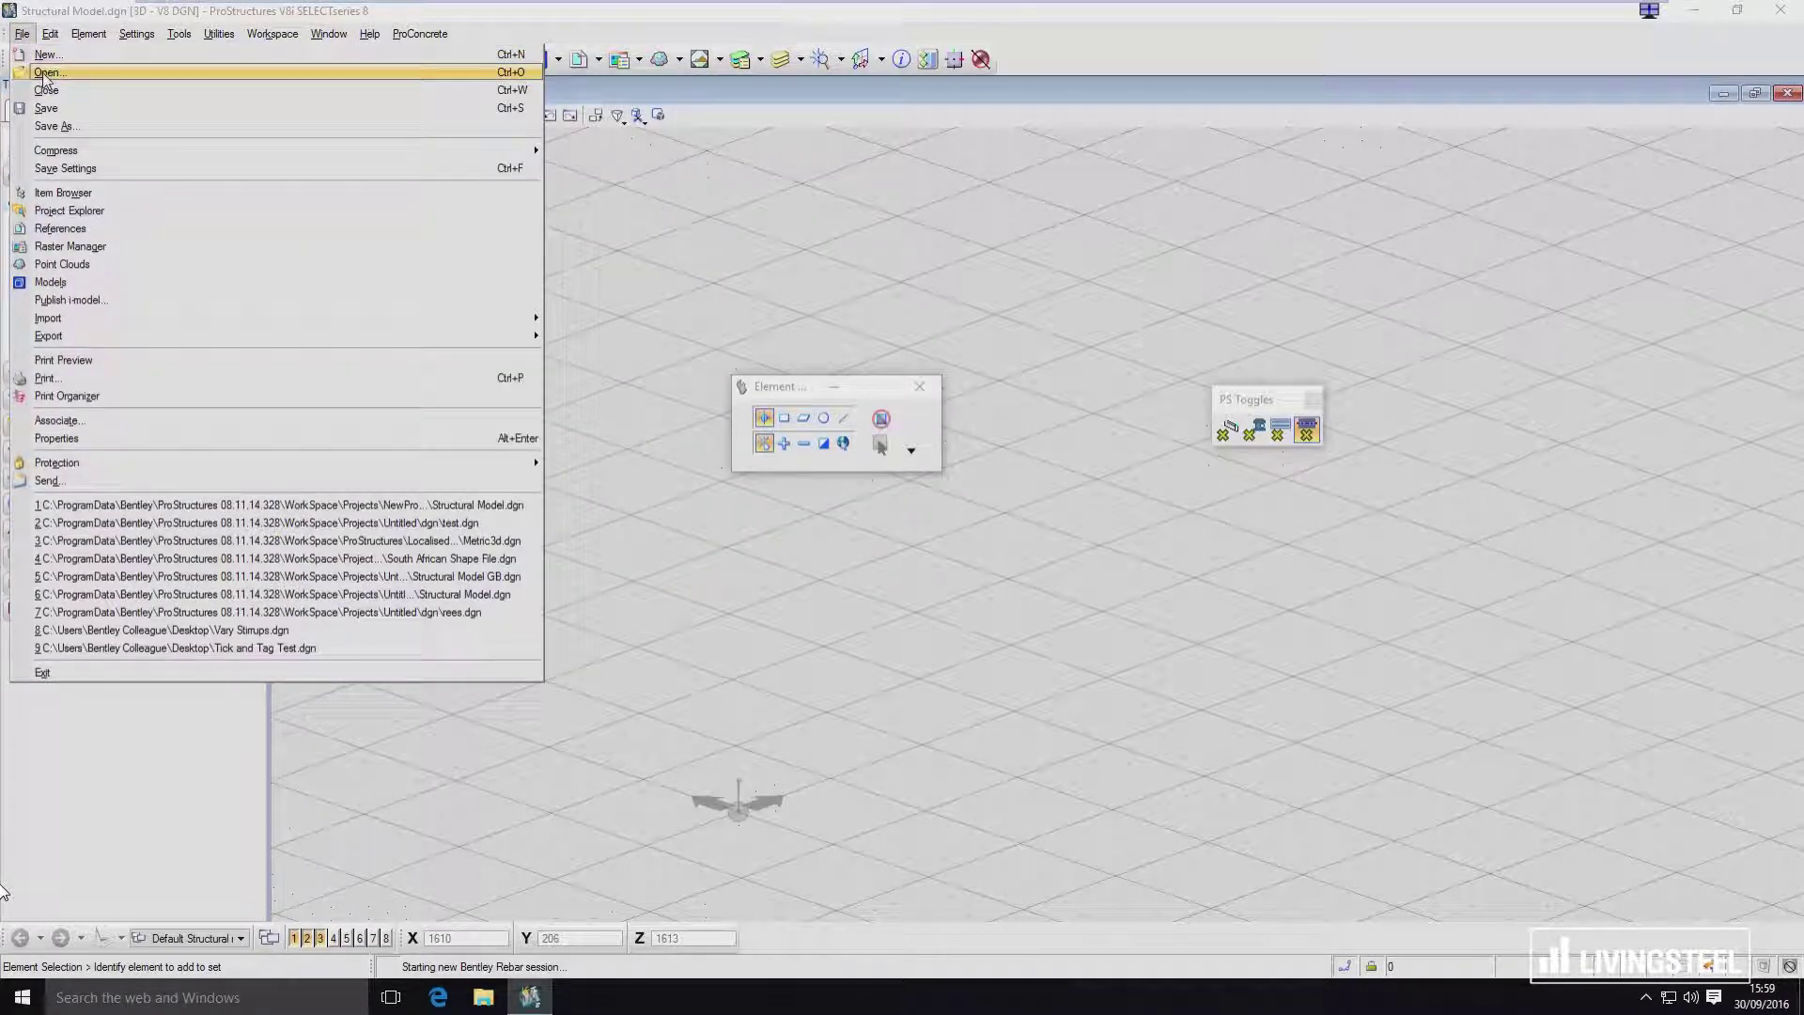
left_click(46, 75)
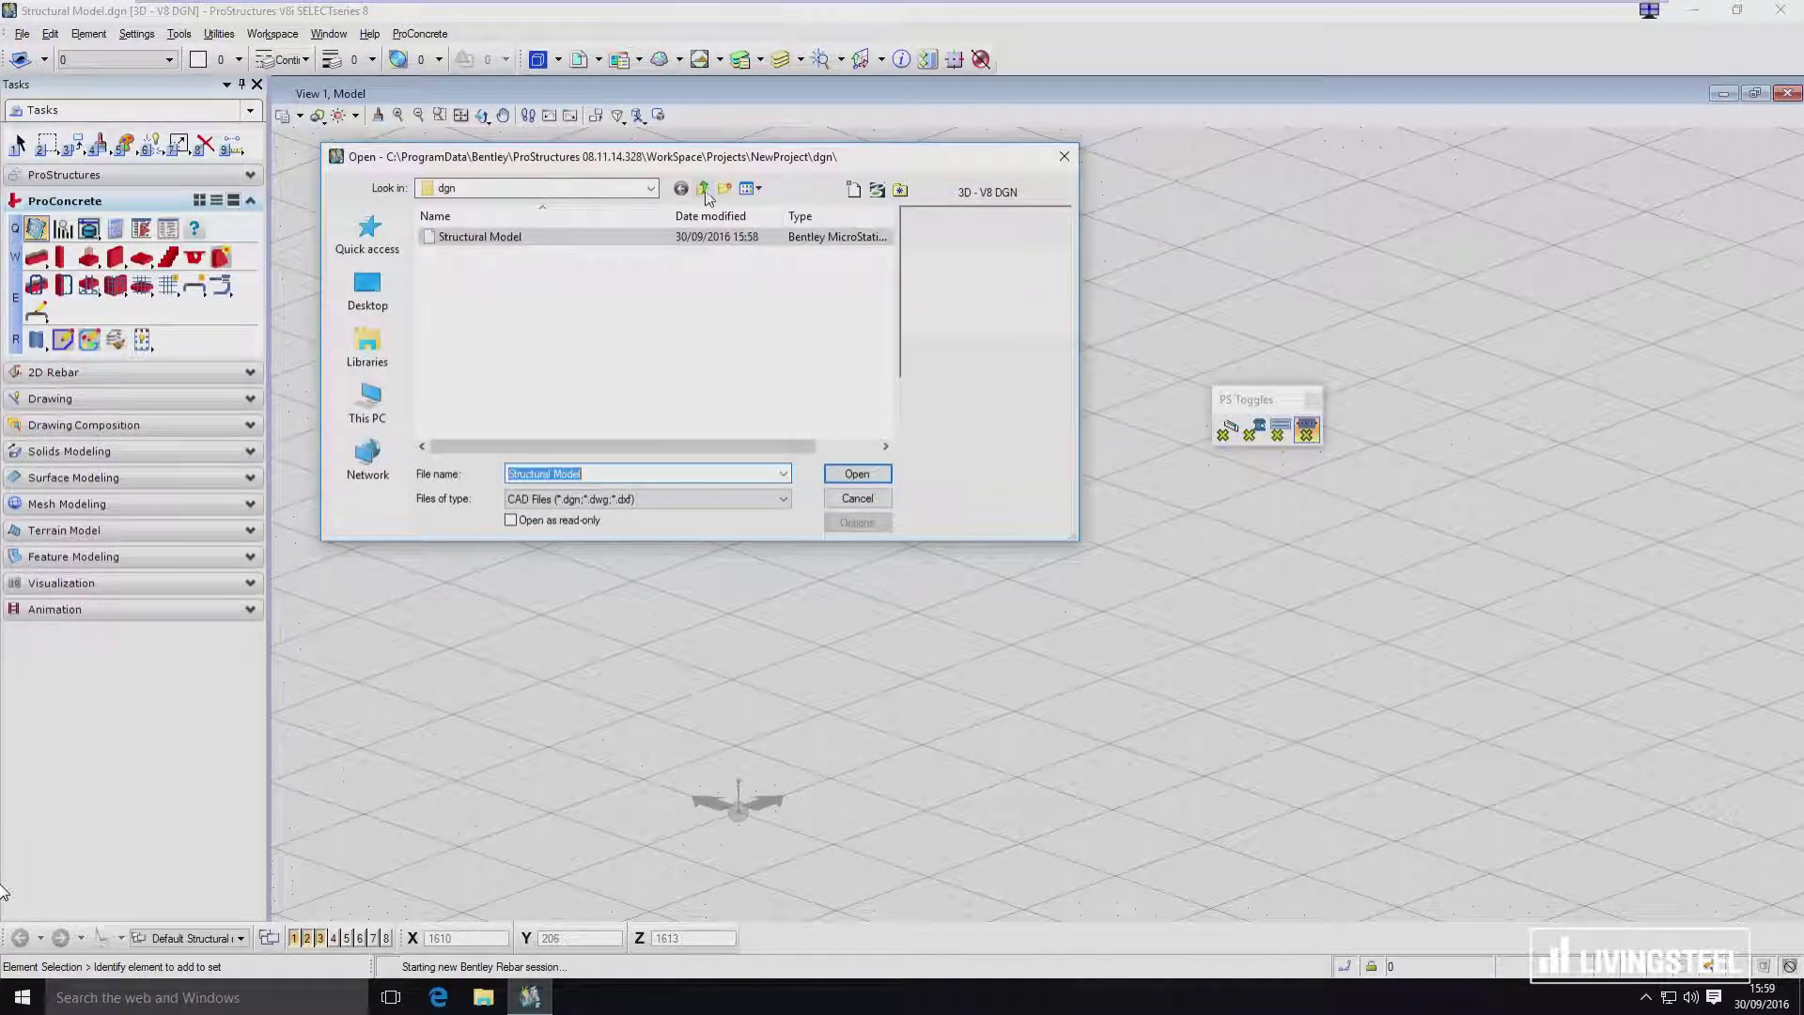
left_click(703, 189)
left_click(703, 189)
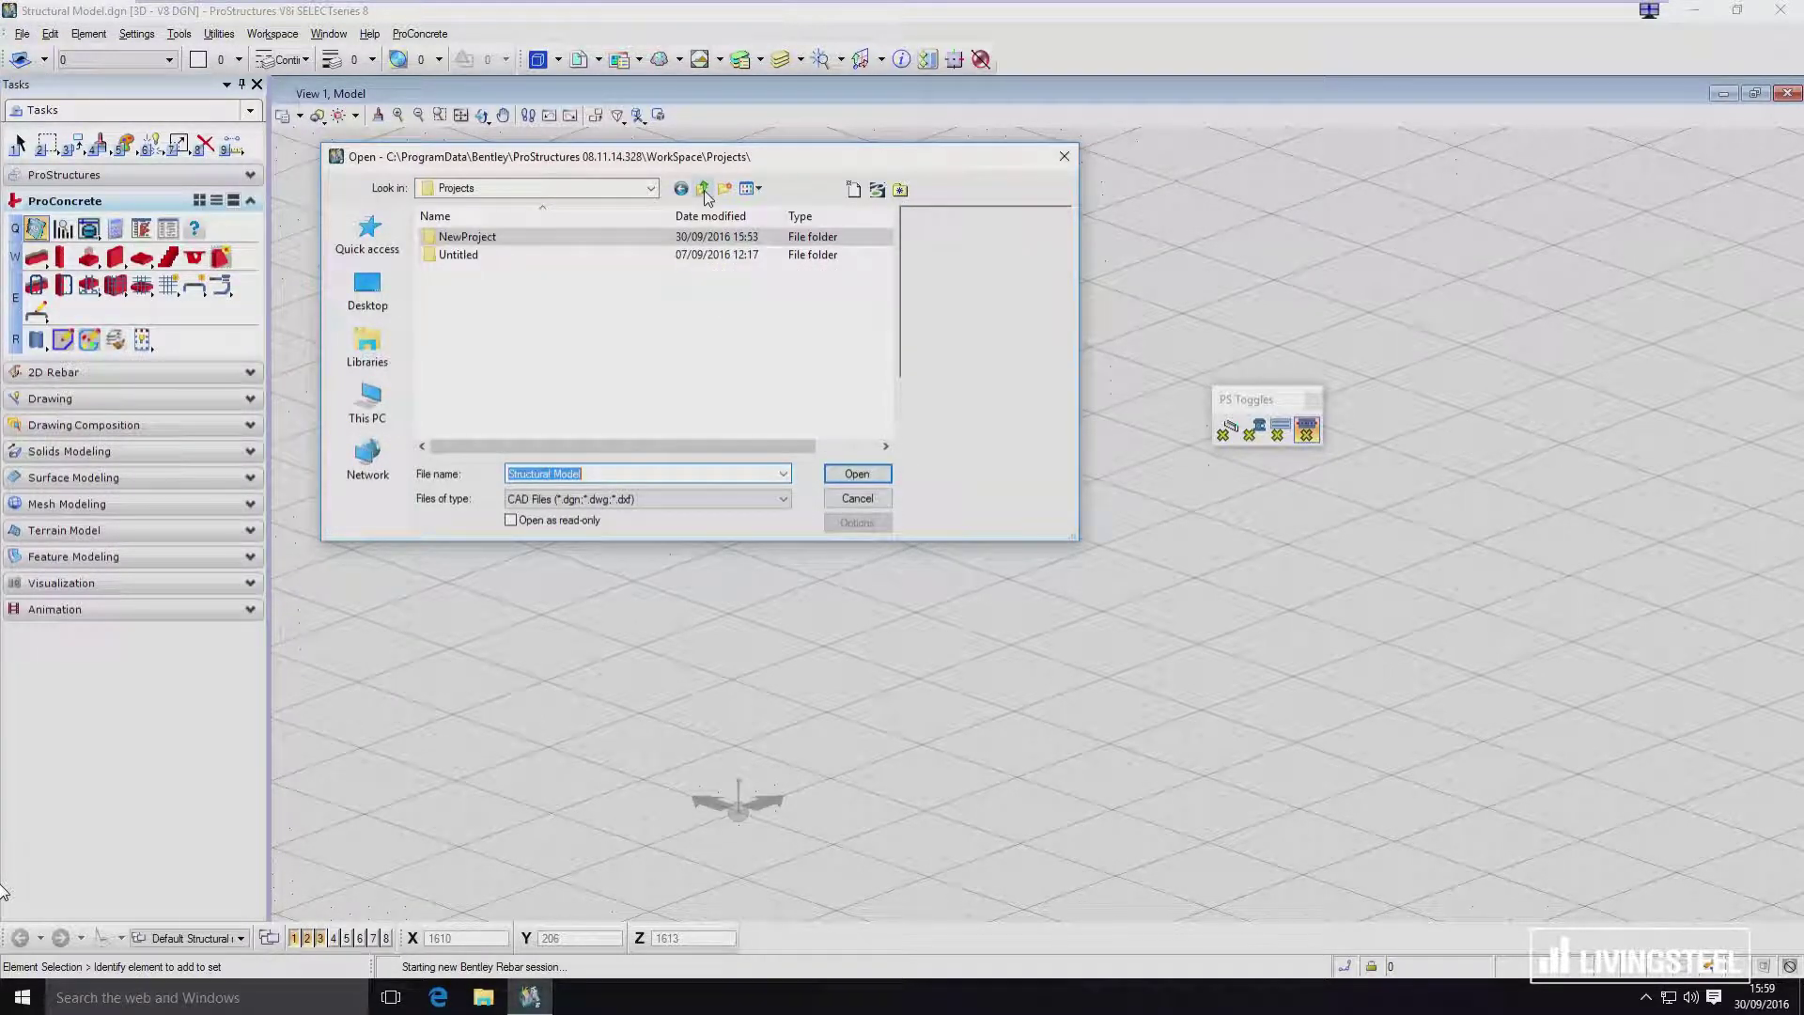
left_click(703, 189)
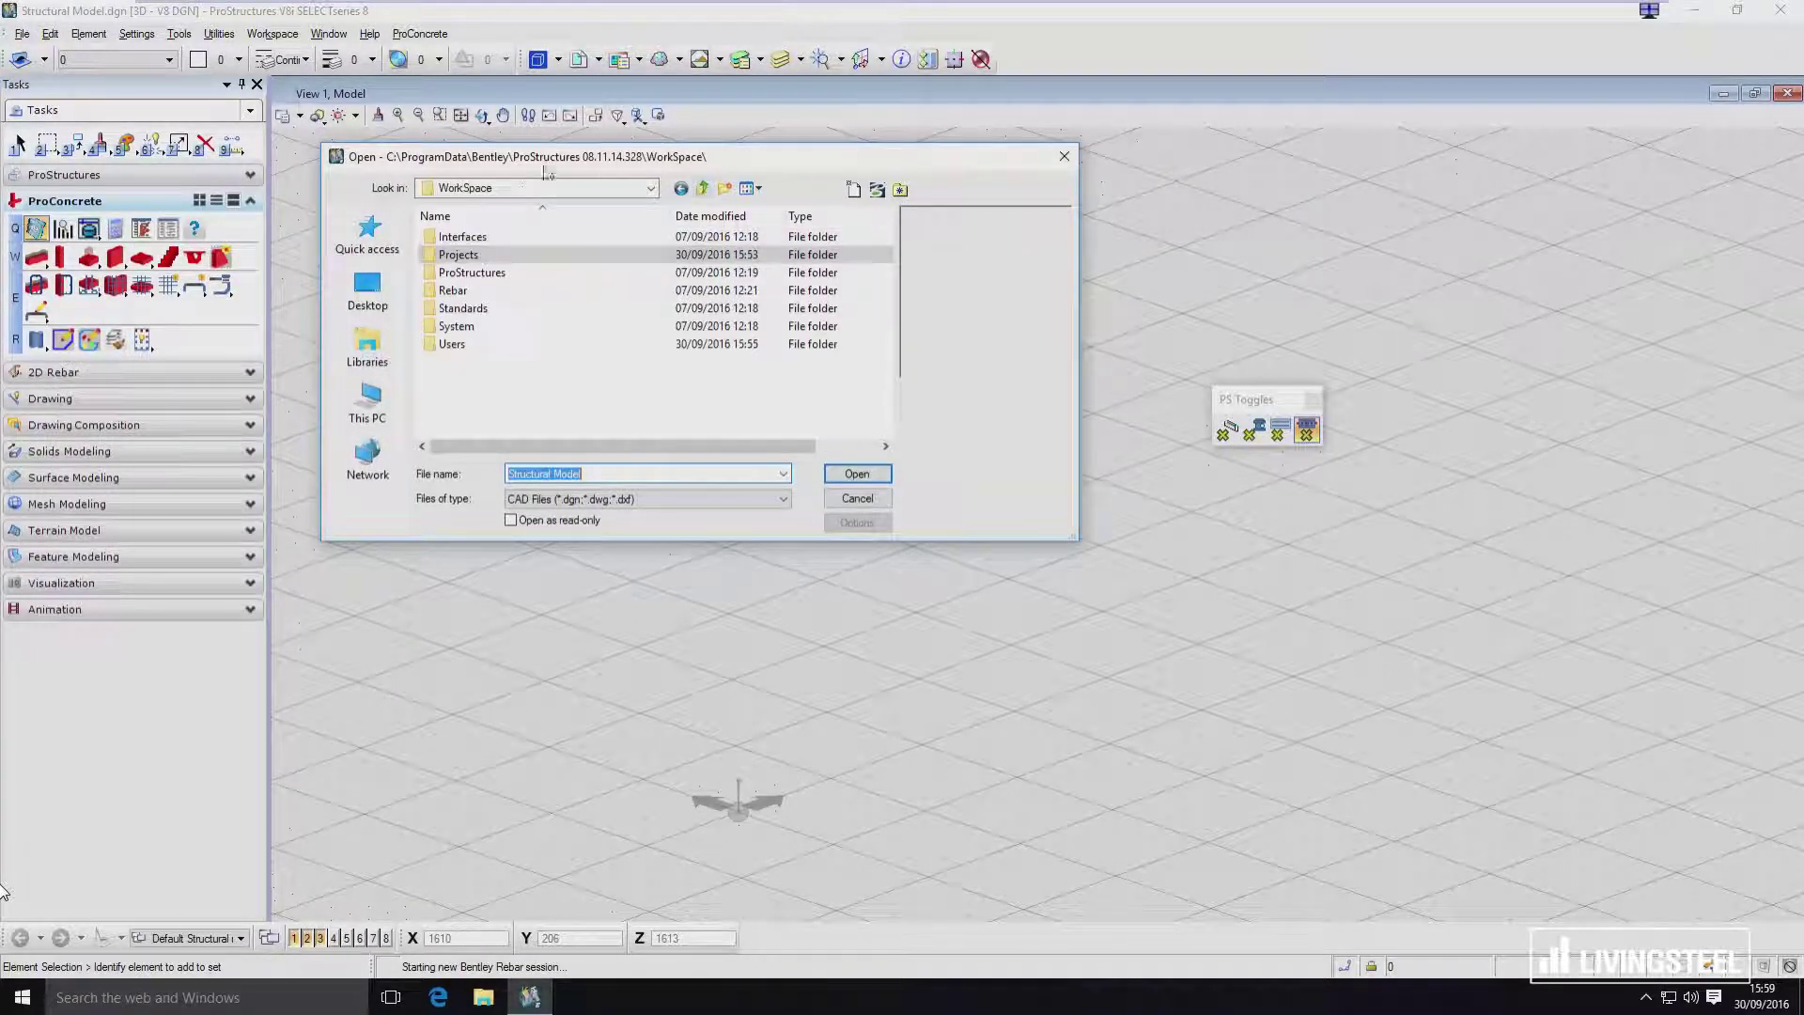
double_click(475, 273)
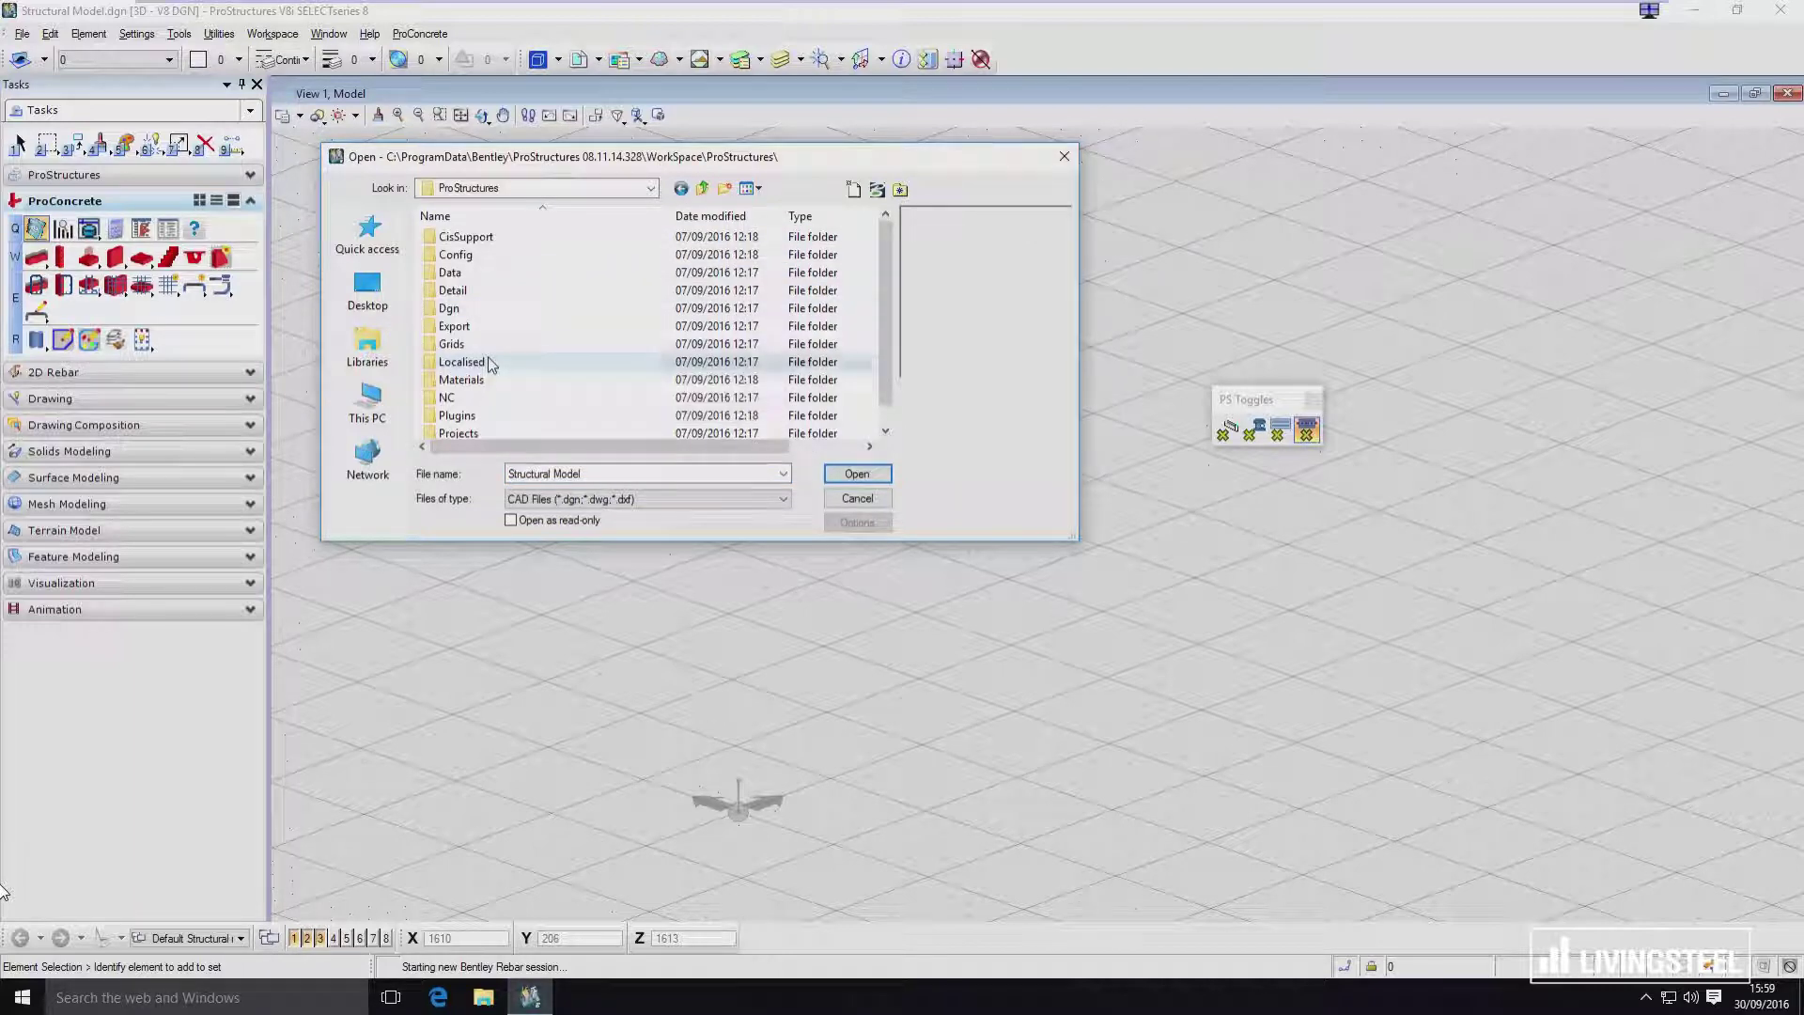
double_click(487, 361)
double_click(488, 262)
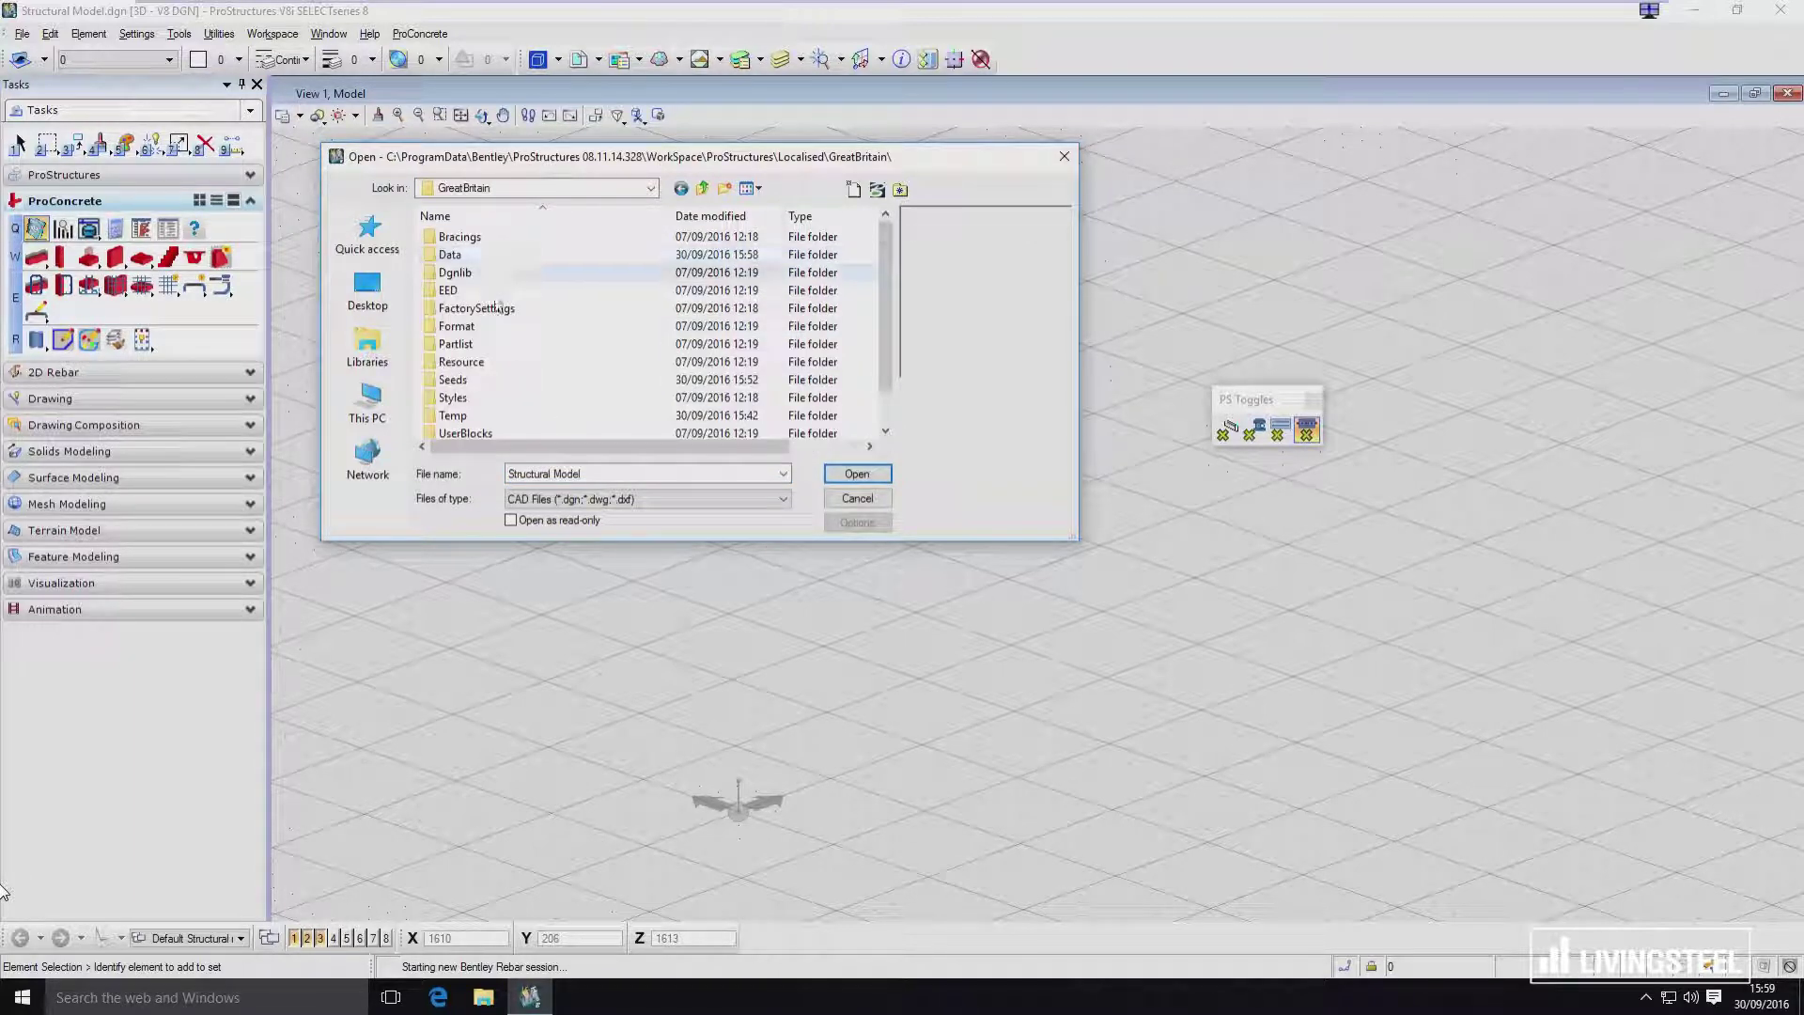
double_click(462, 379)
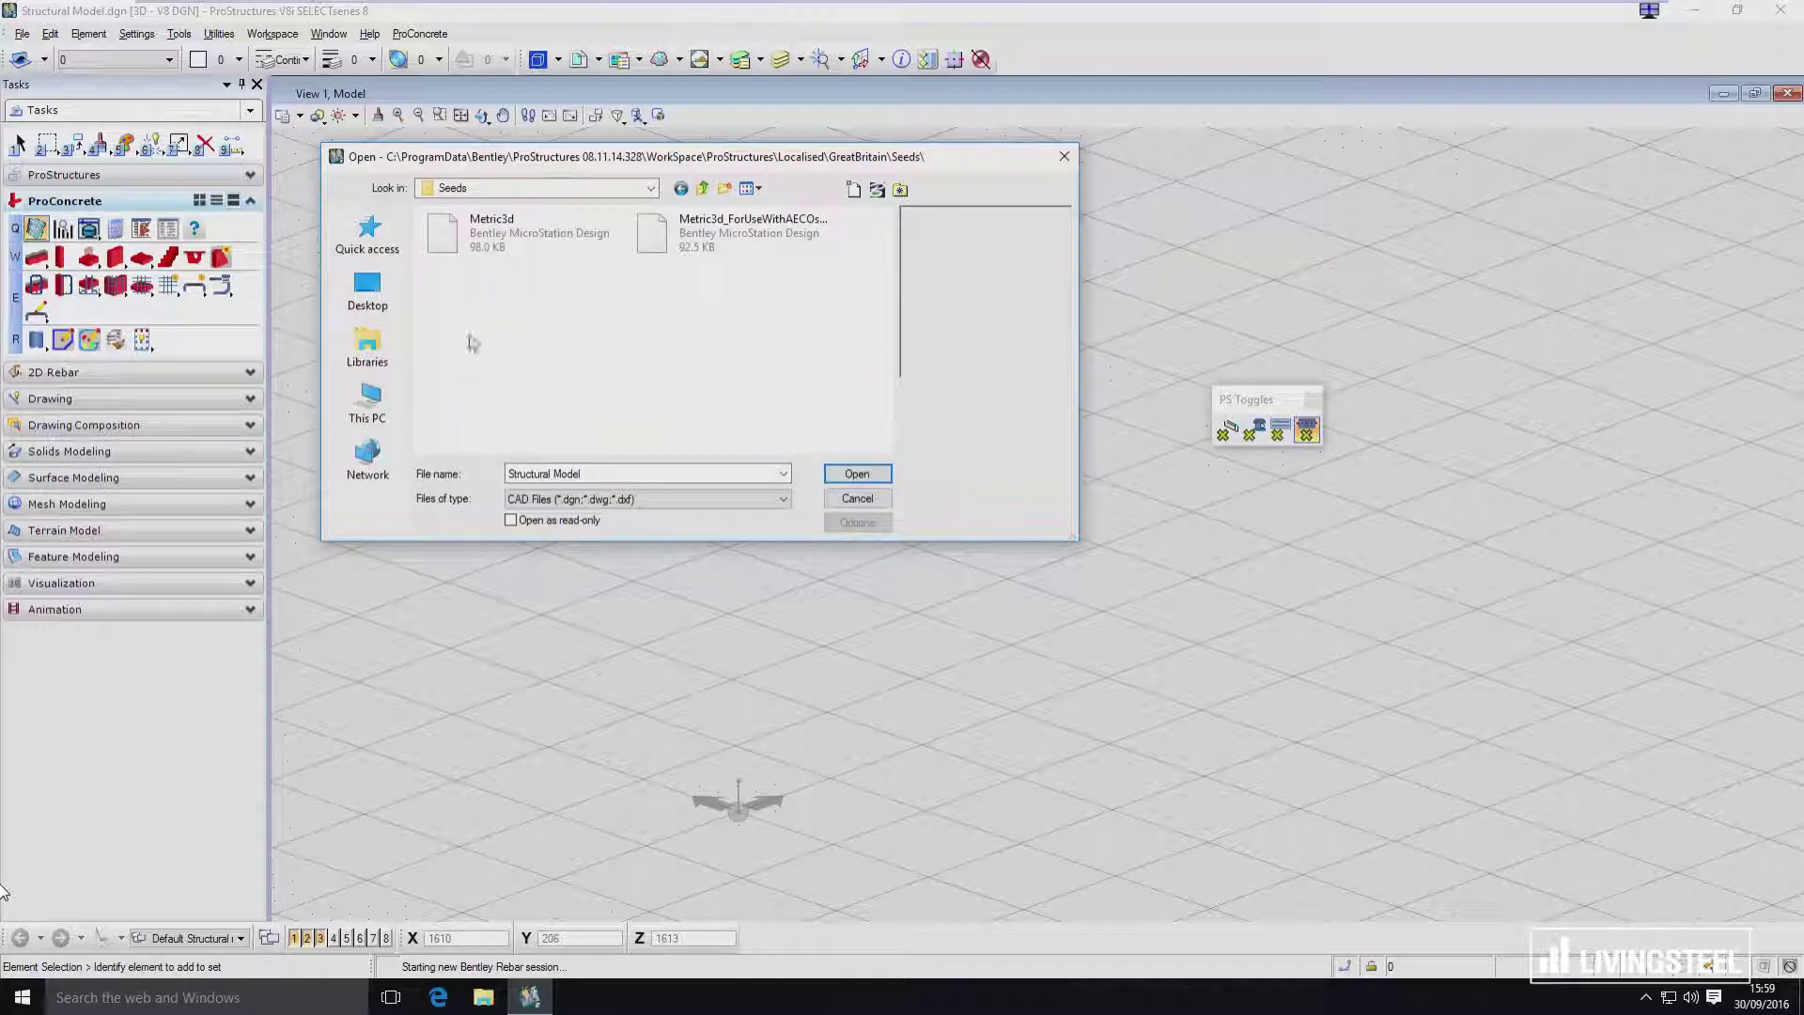
left_click(519, 235)
left_click(857, 473)
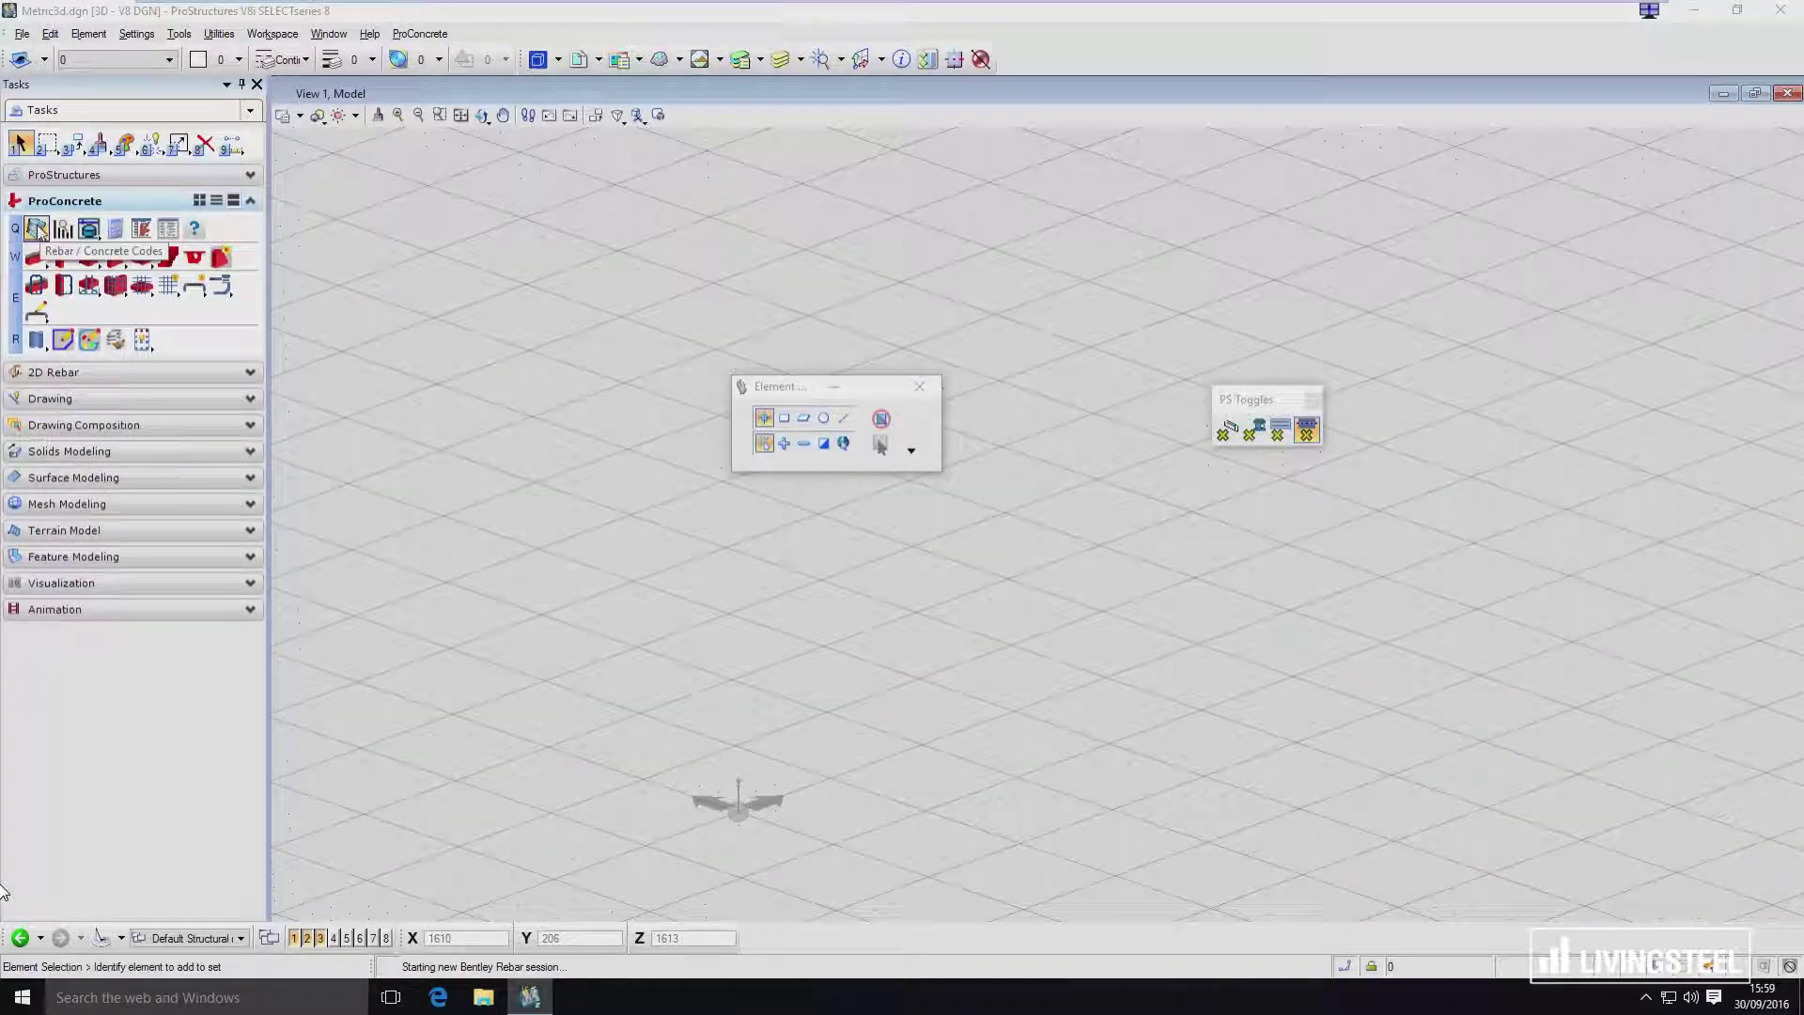
Set BS8666_2000 as the current rebar code in the Metric3d seed file and apply it.
left_click(38, 230)
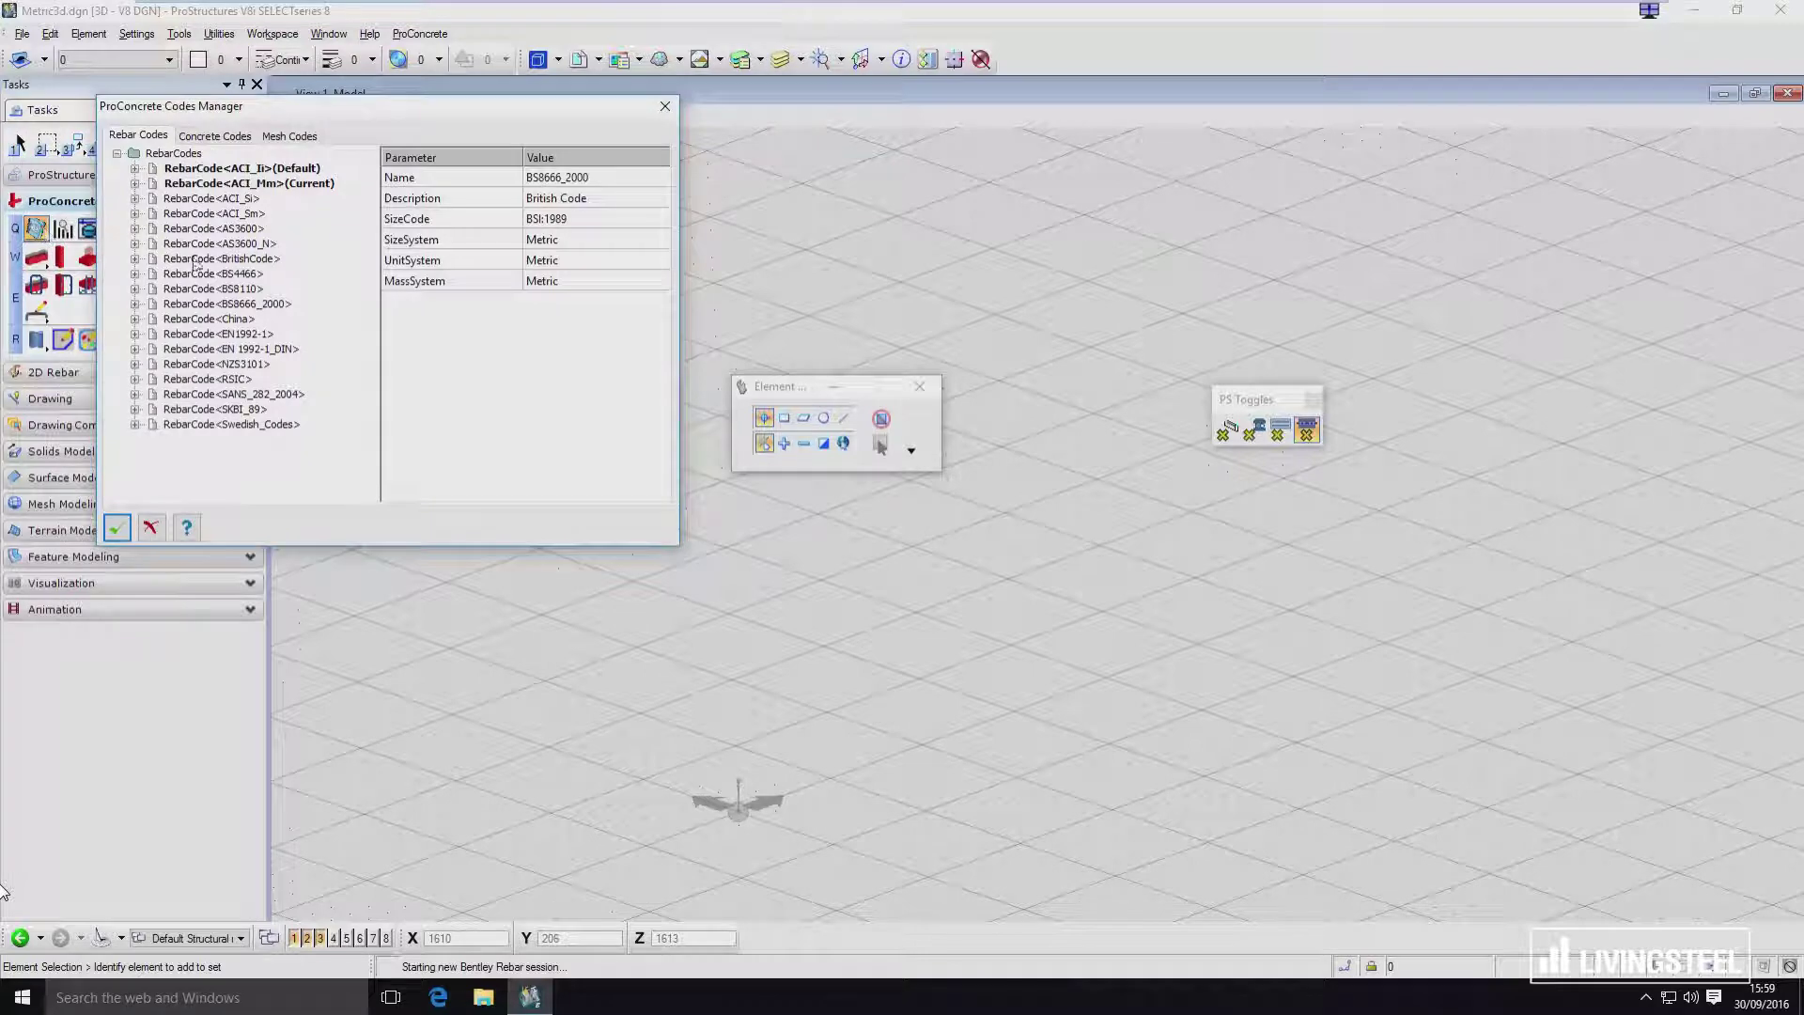
left_click(208, 305)
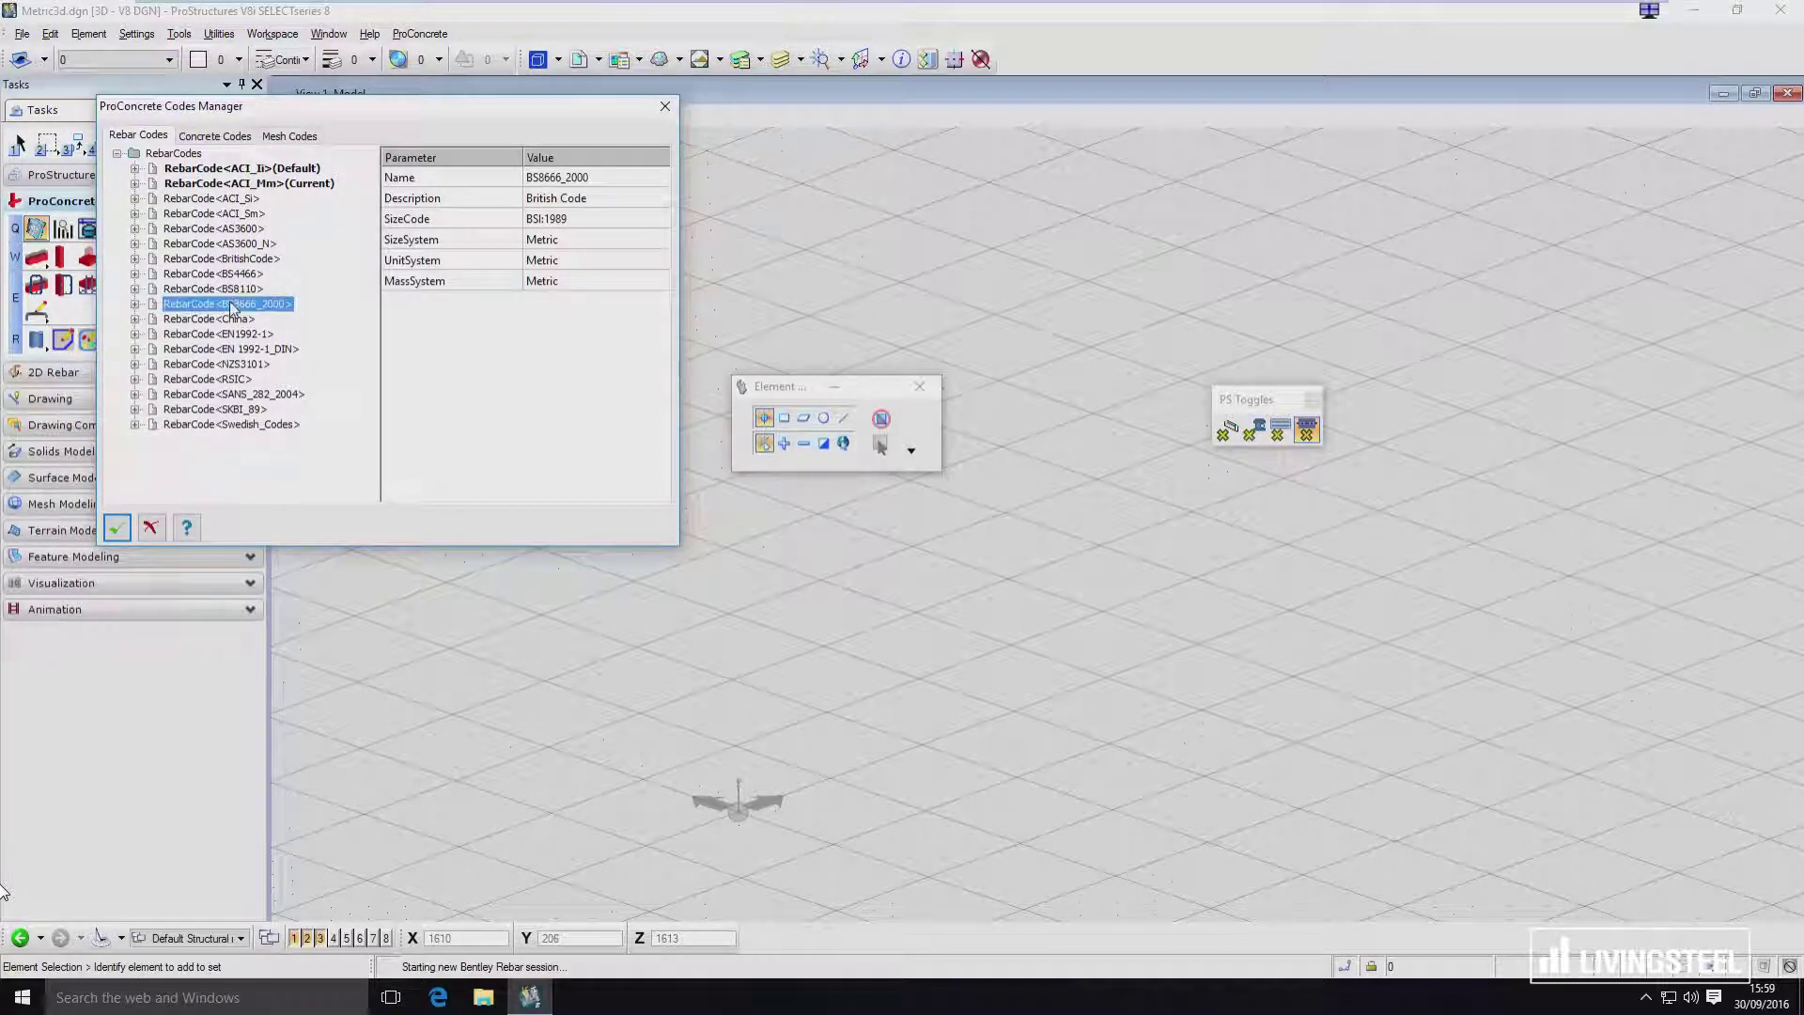
right_click(287, 310)
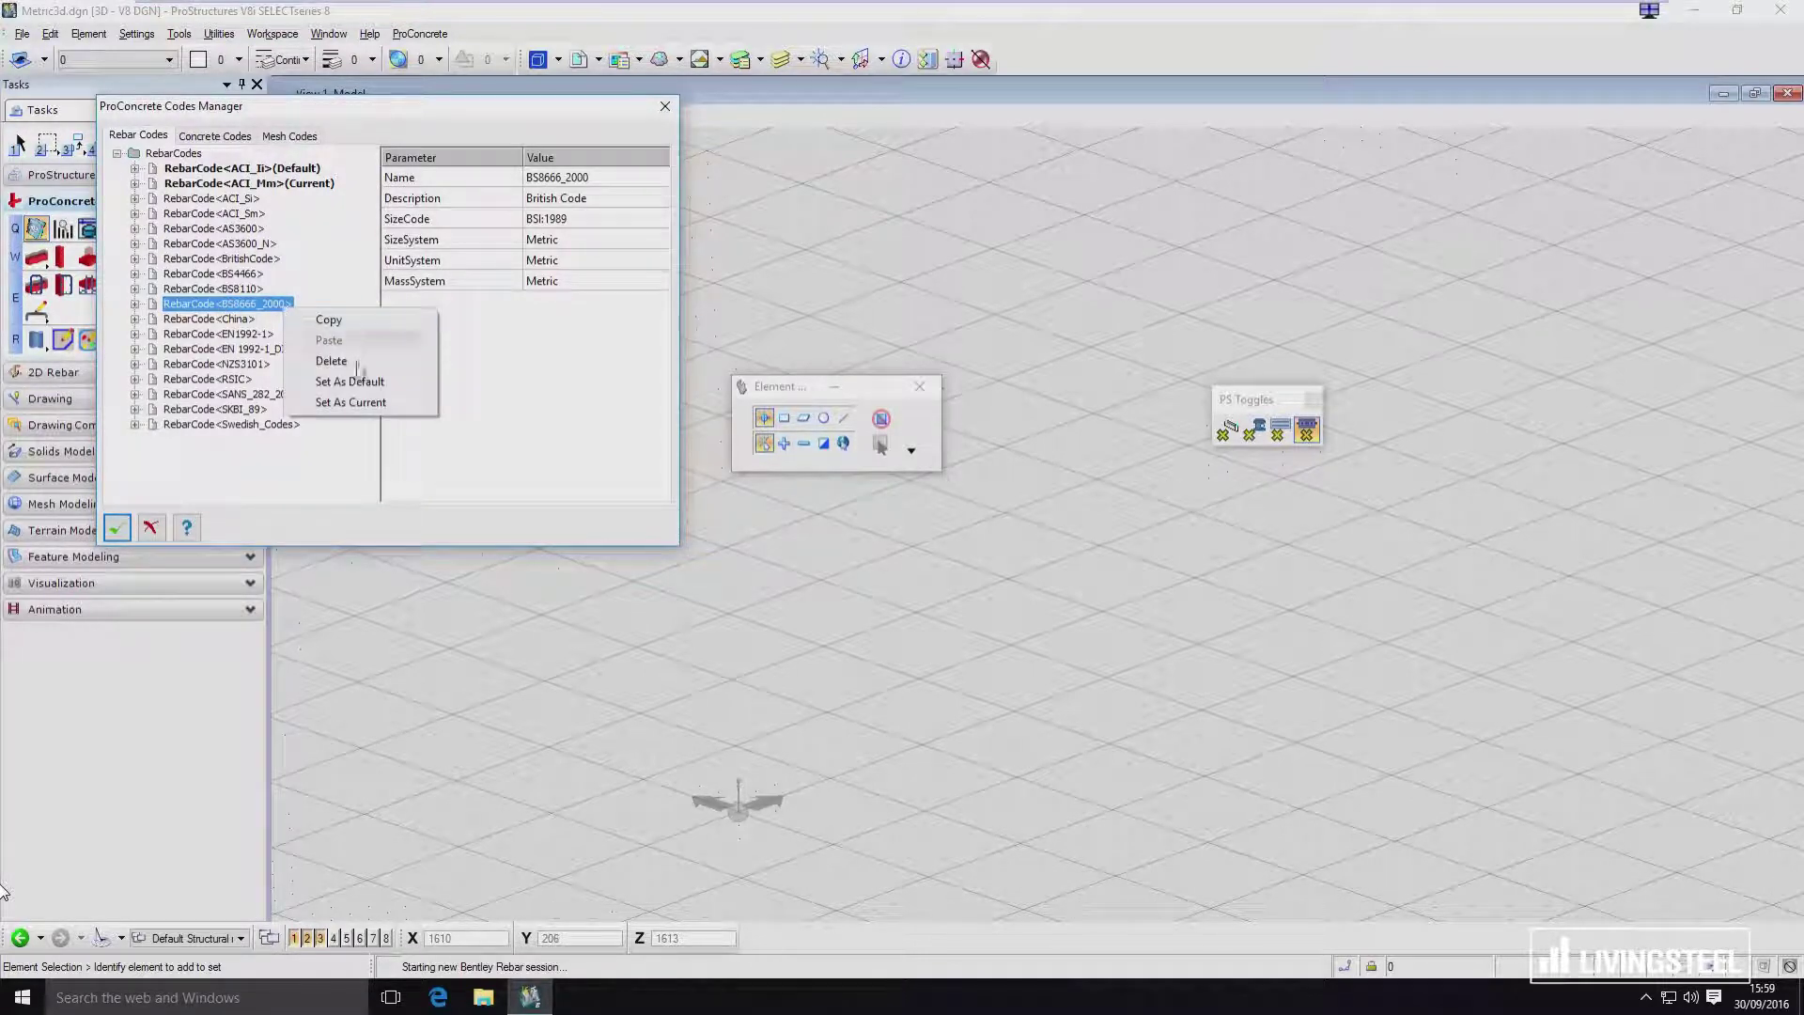
left_click(366, 402)
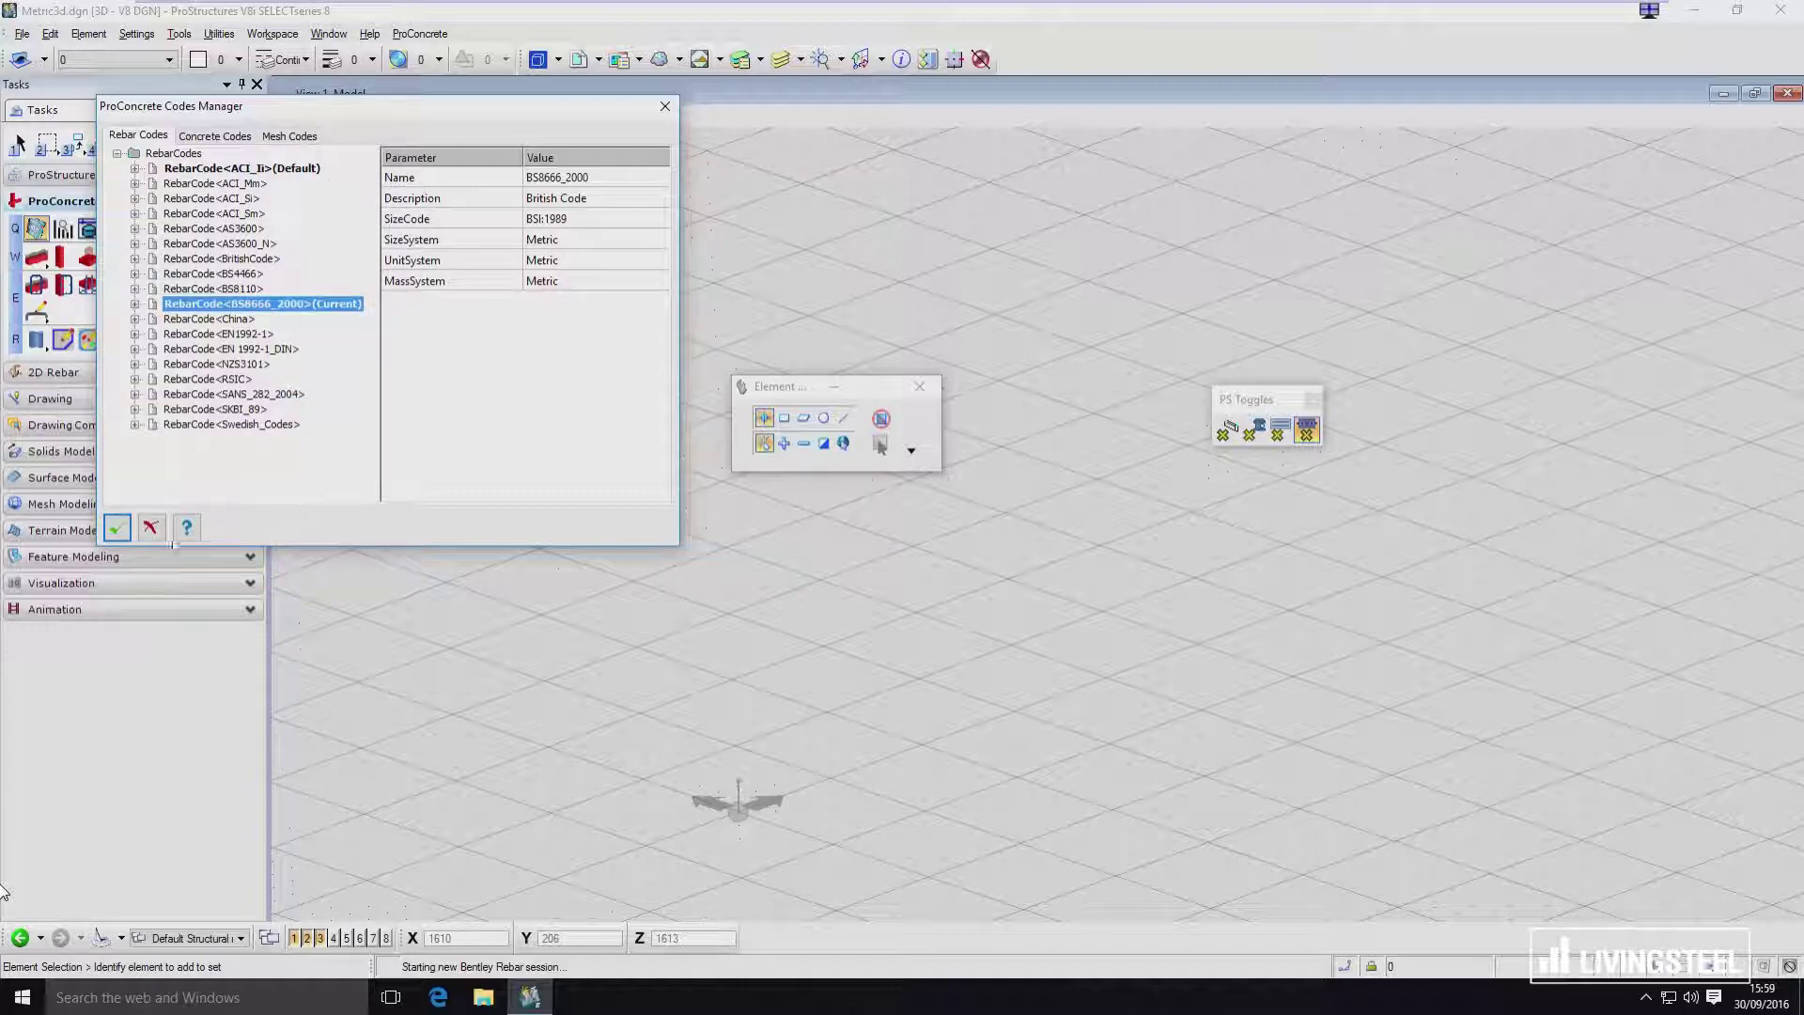
left_click(122, 529)
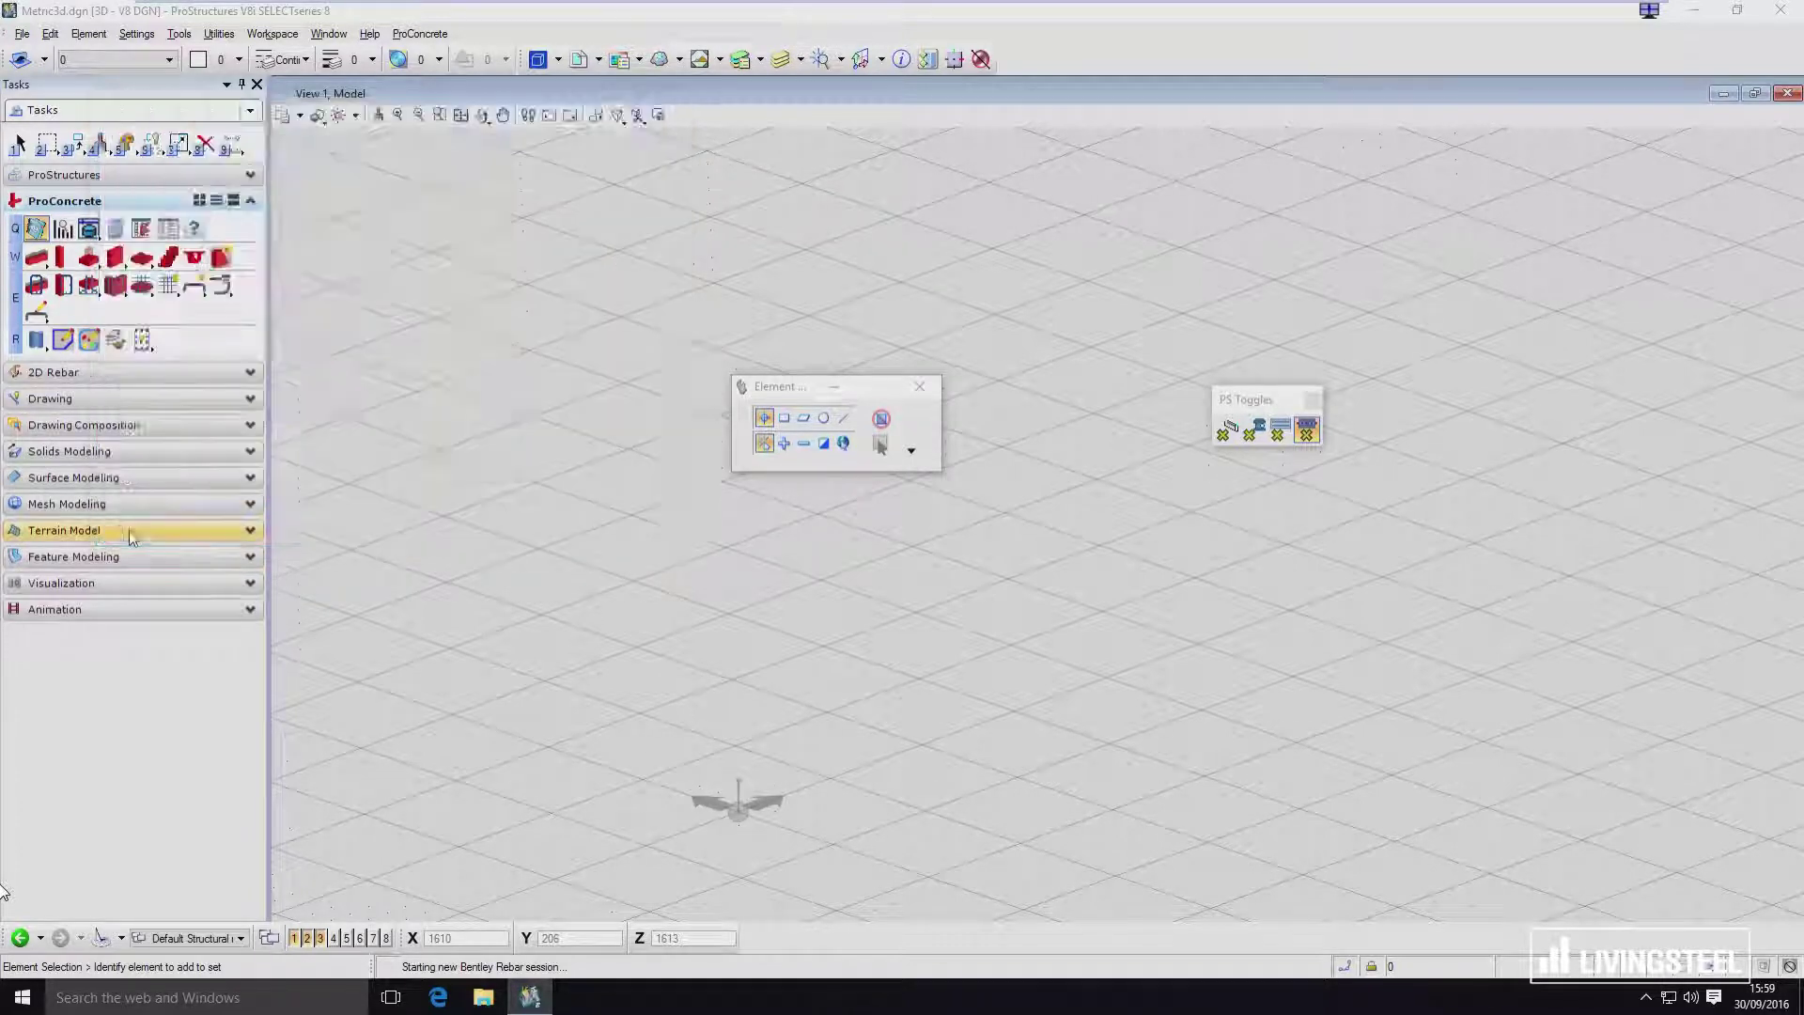
left_click(23, 34)
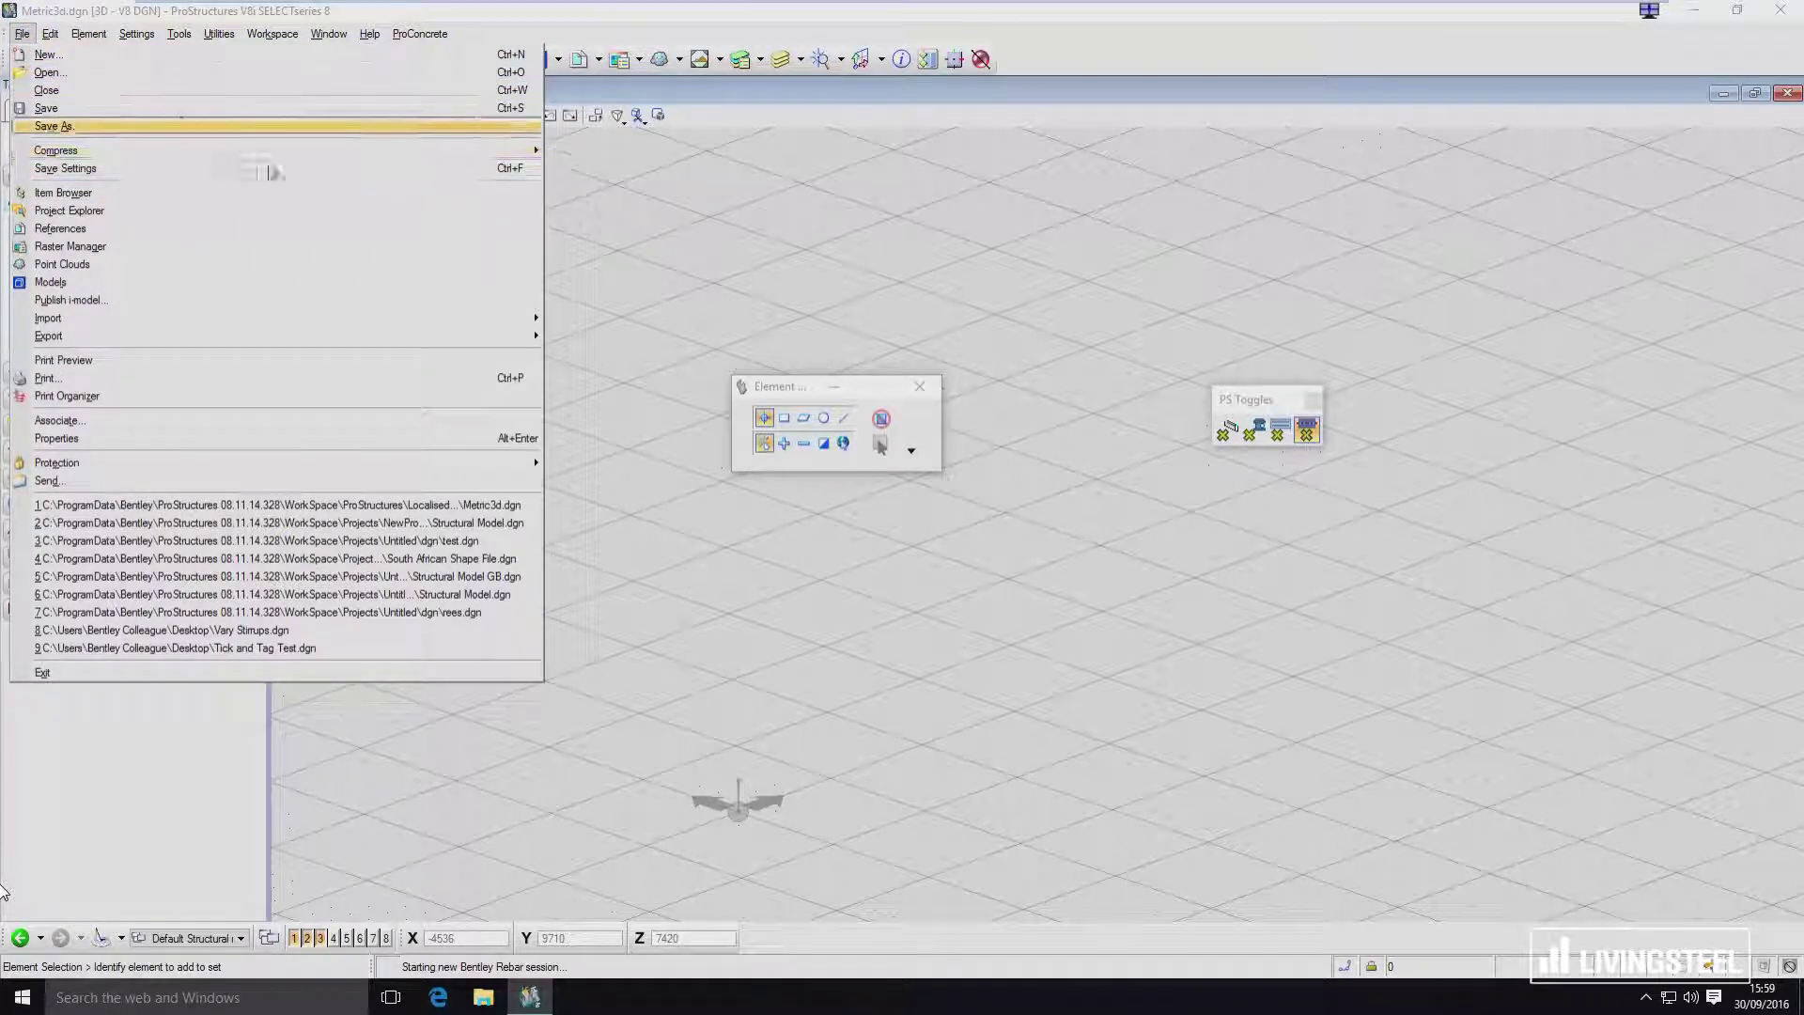
left_click(994, 274)
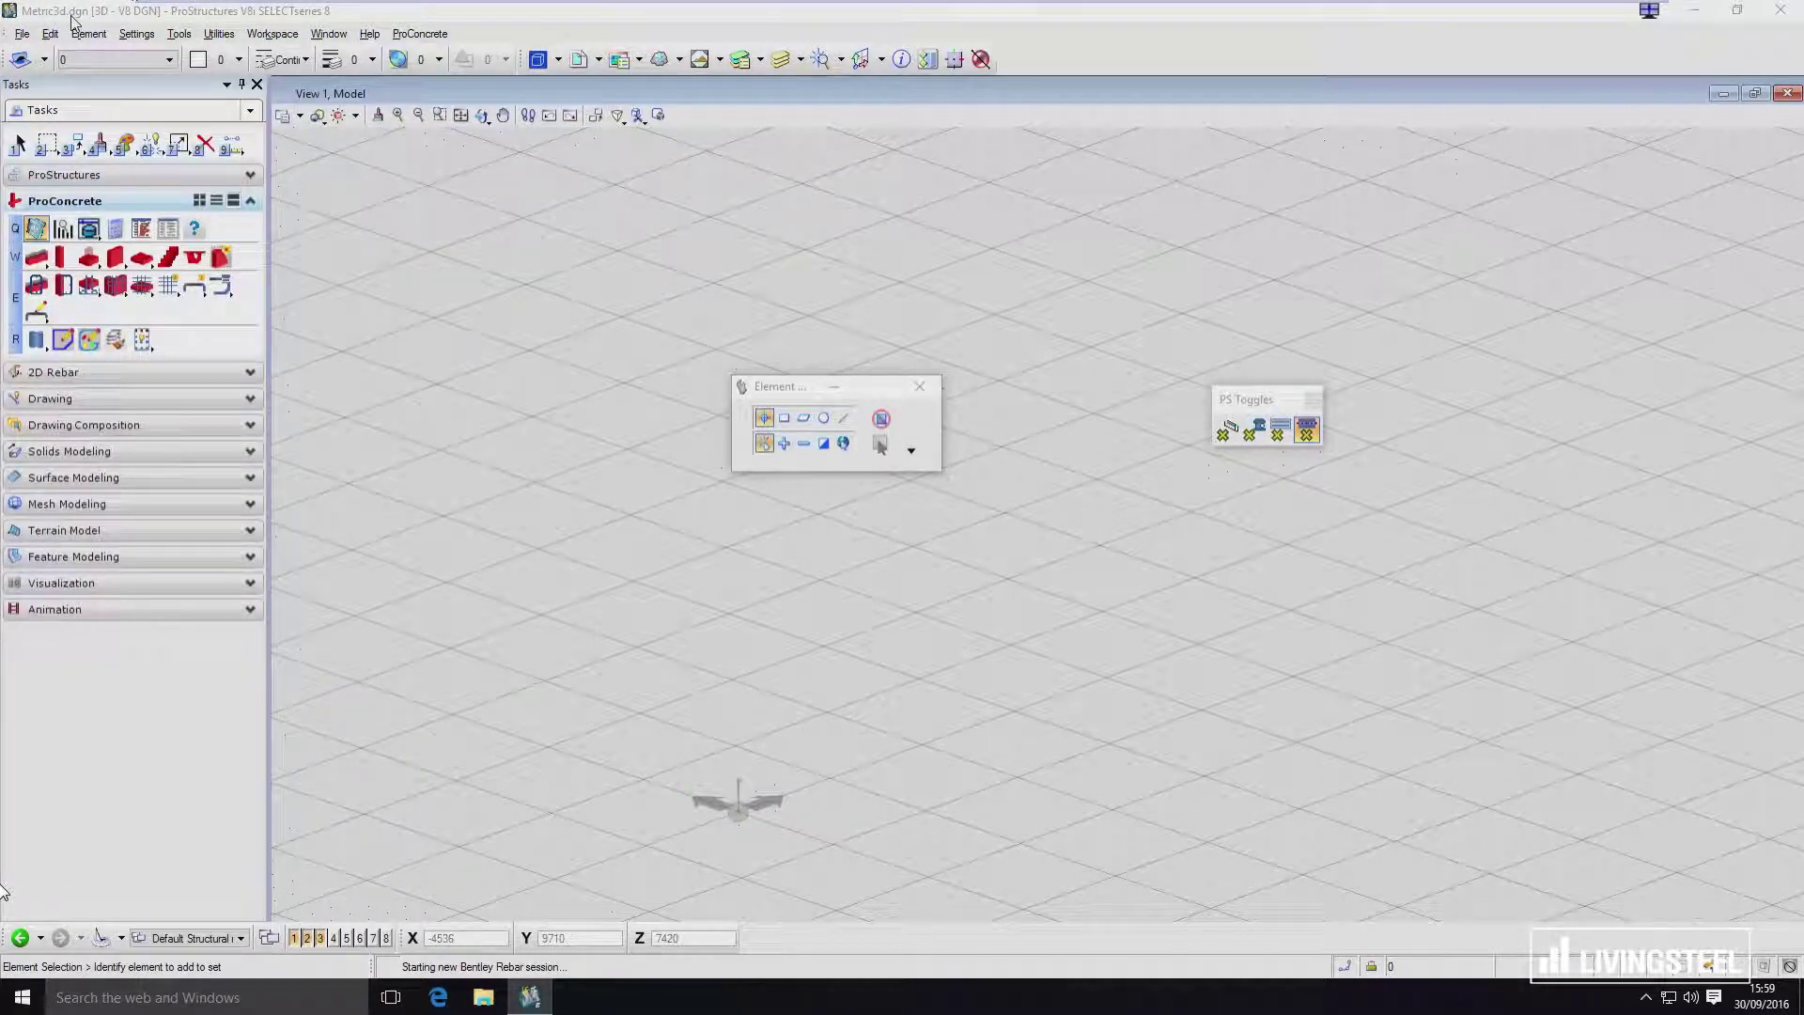